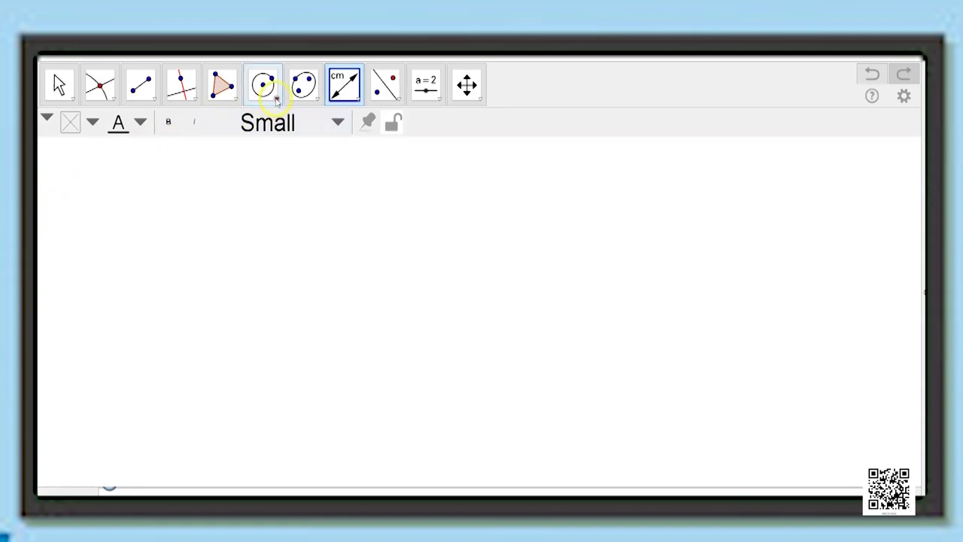
Draw a circle centred at point A that passes through point B.
click(276, 99)
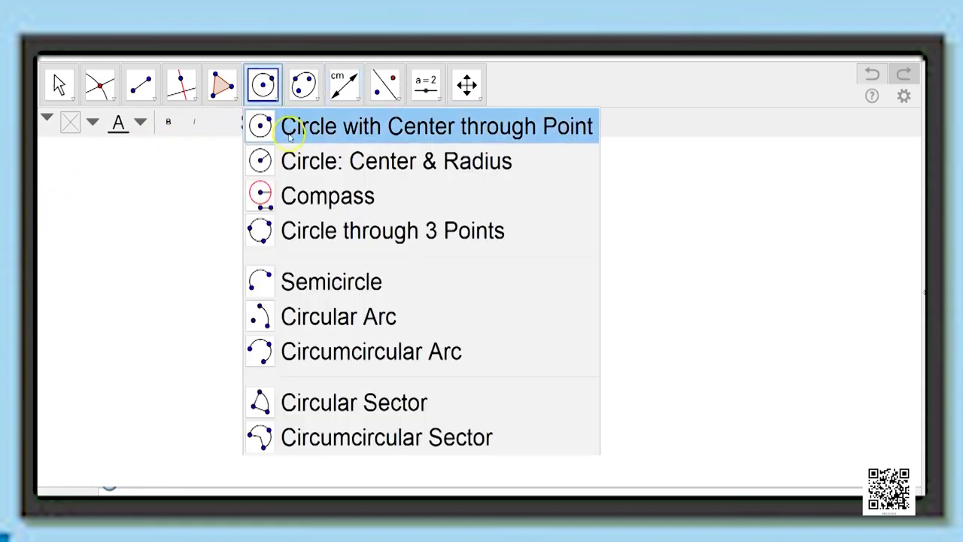
click(291, 129)
click(322, 283)
click(508, 394)
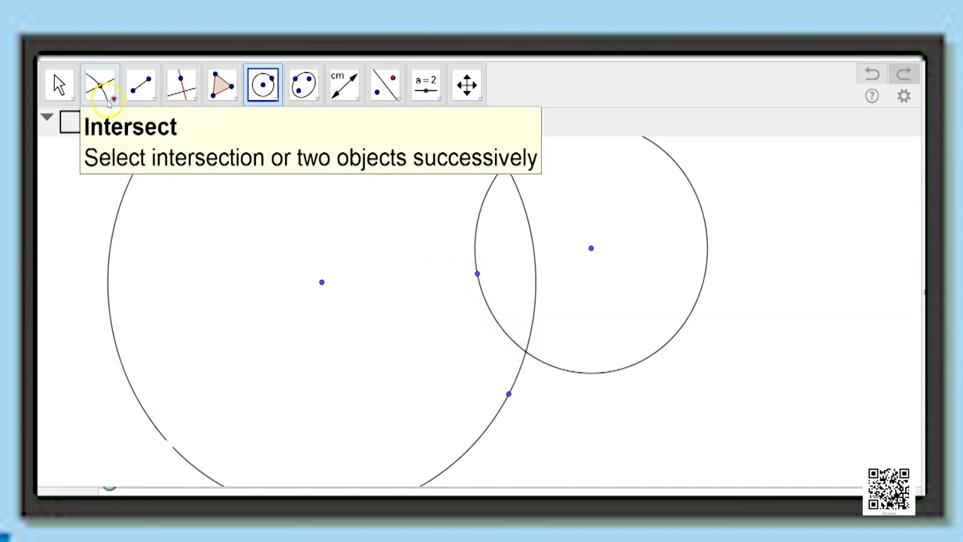
Mark the two intersection points of the overlapping circles with the Intersect tool.
click(110, 101)
click(164, 246)
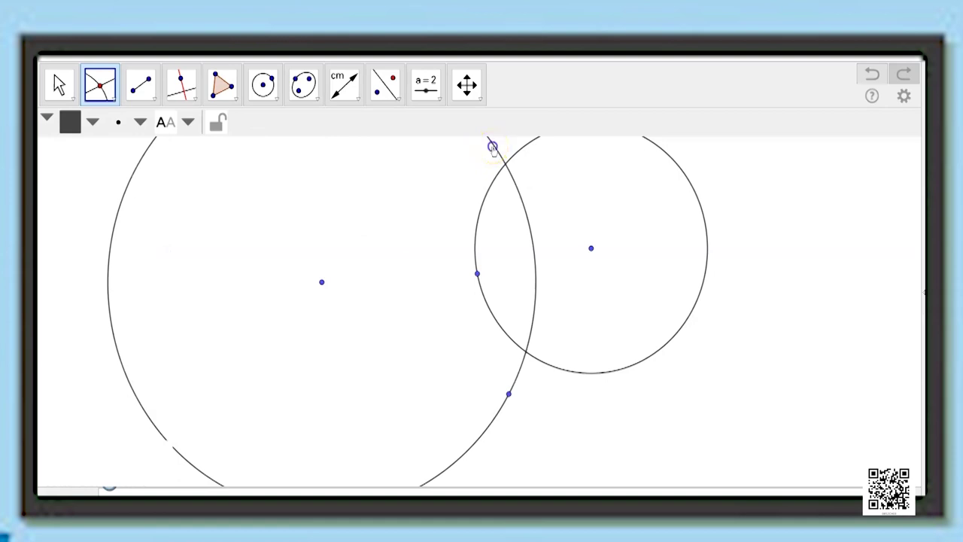
click(516, 154)
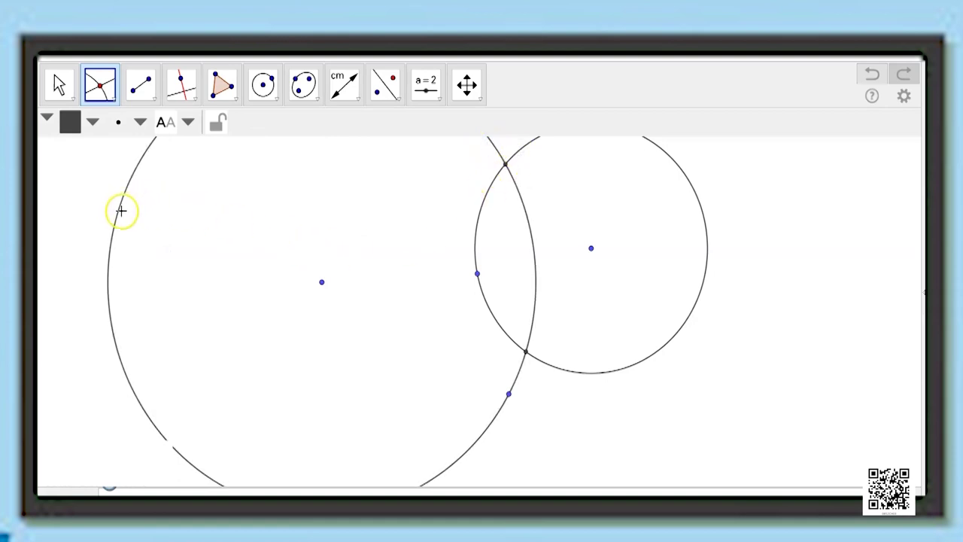
Hide the large circle and the smaller circle.
right_click(119, 215)
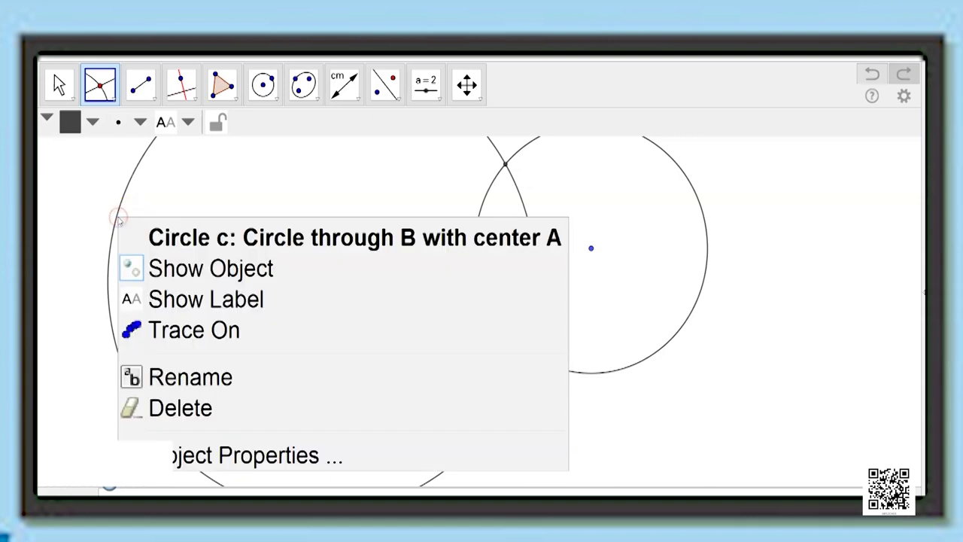
click(177, 269)
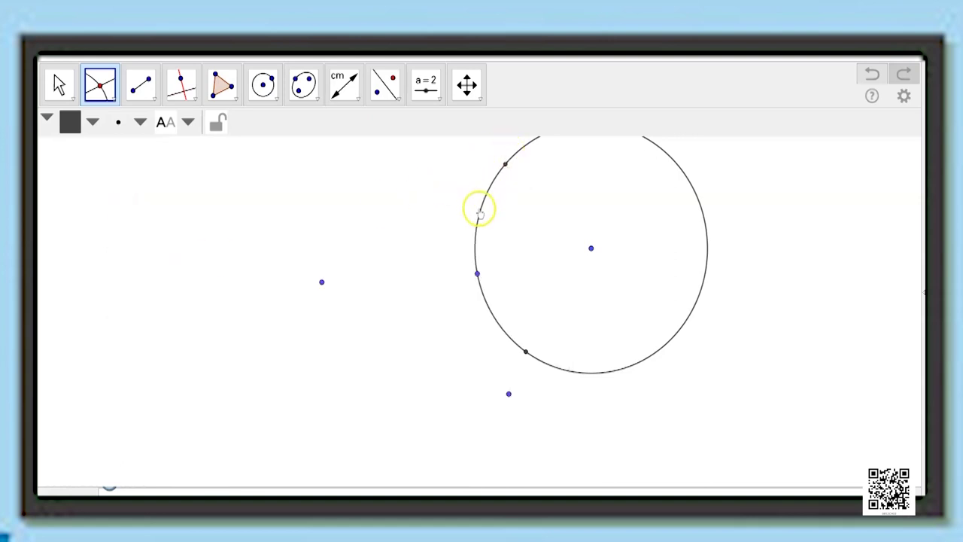
right_click(479, 210)
click(531, 259)
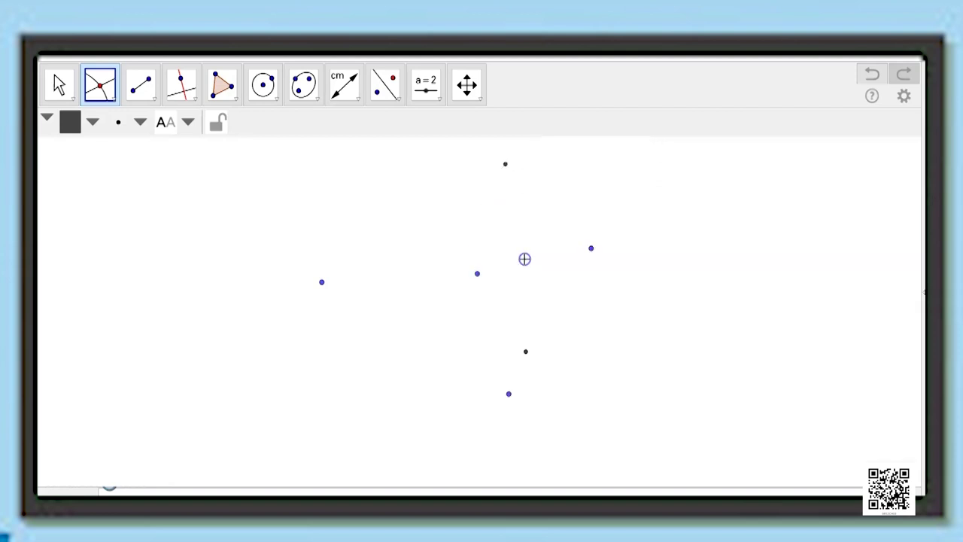
Hide the construction points D and B.
right_click(477, 275)
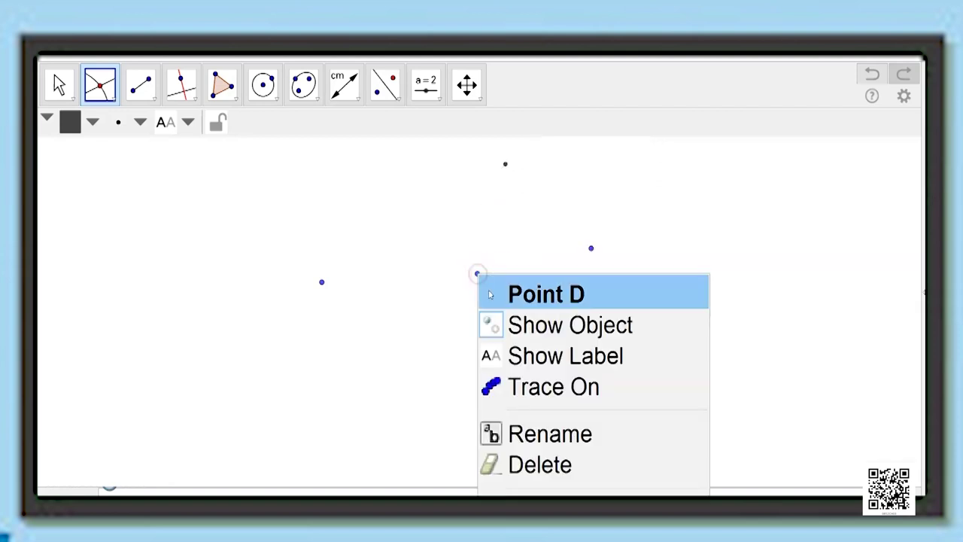
click(527, 329)
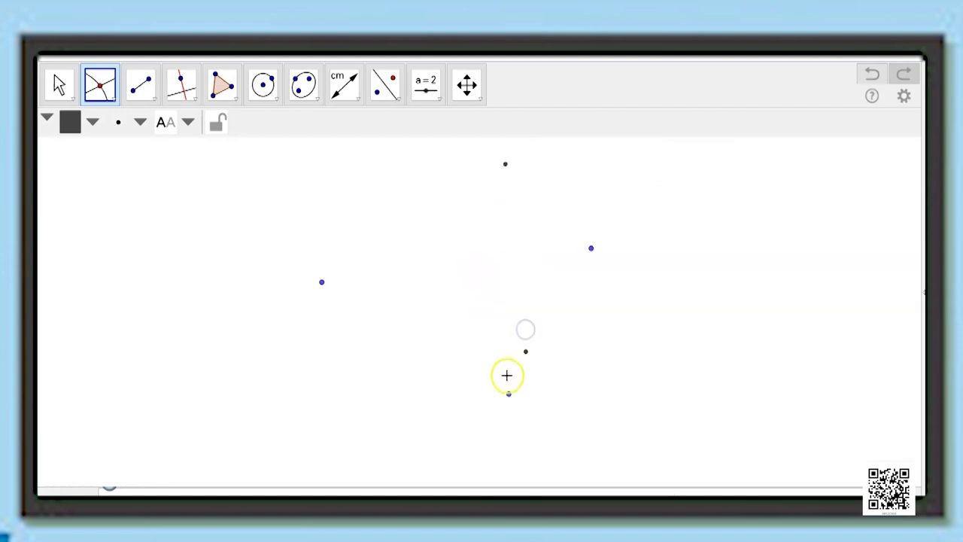
right_click(508, 392)
click(551, 344)
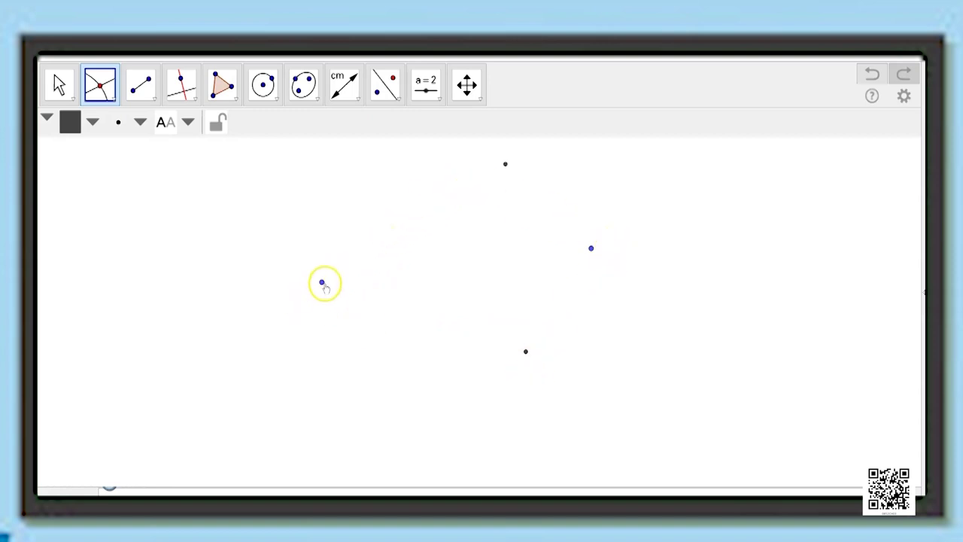
Turn on Show Label for points A, C, E and F.
click(59, 84)
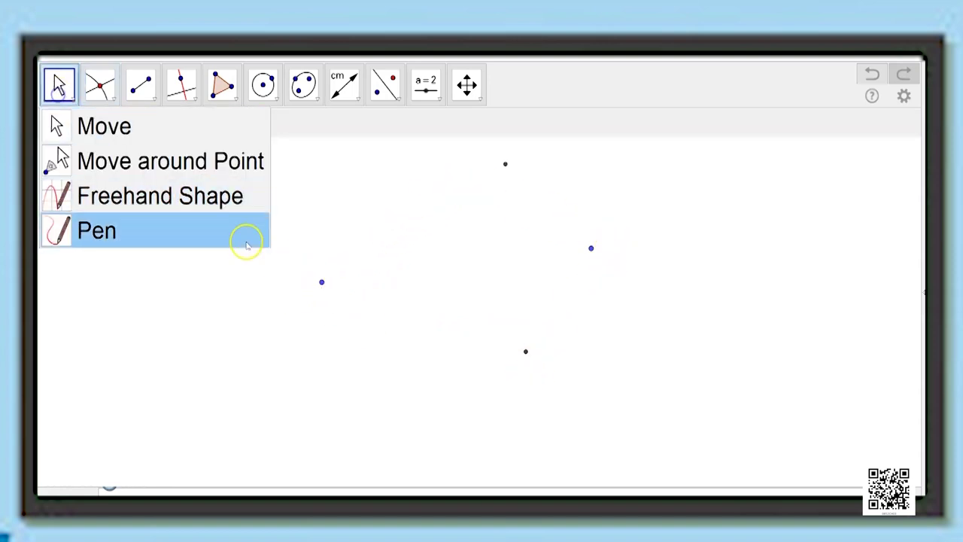
right_click(321, 283)
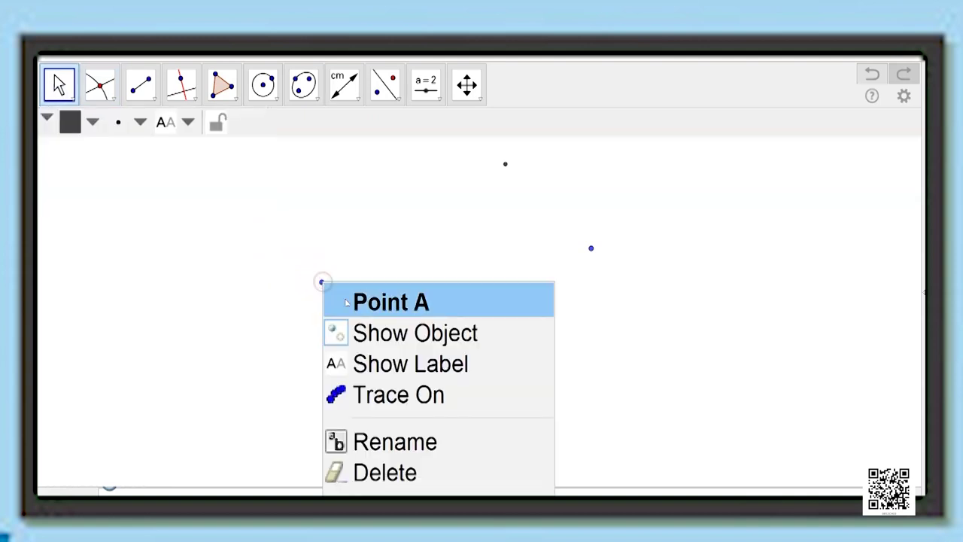
click(349, 301)
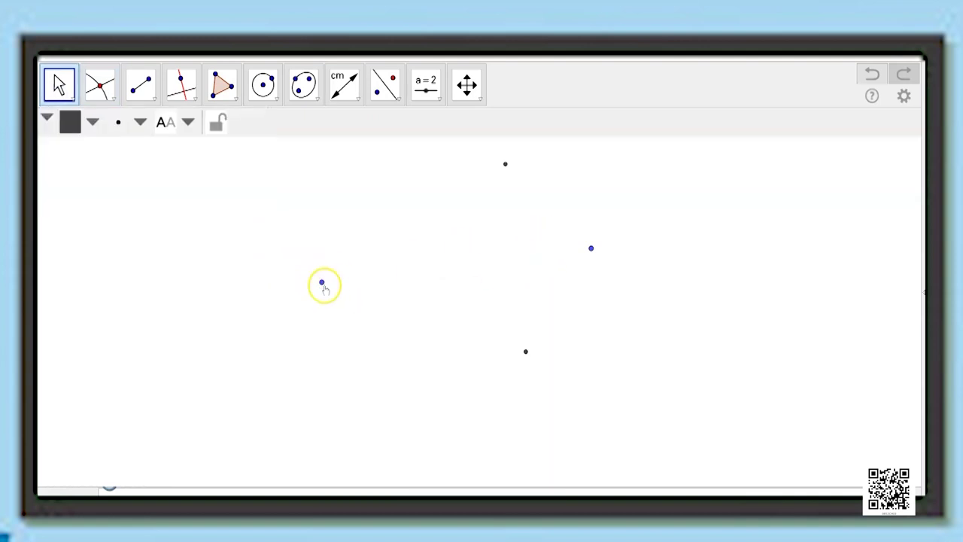
right_click(322, 281)
click(366, 362)
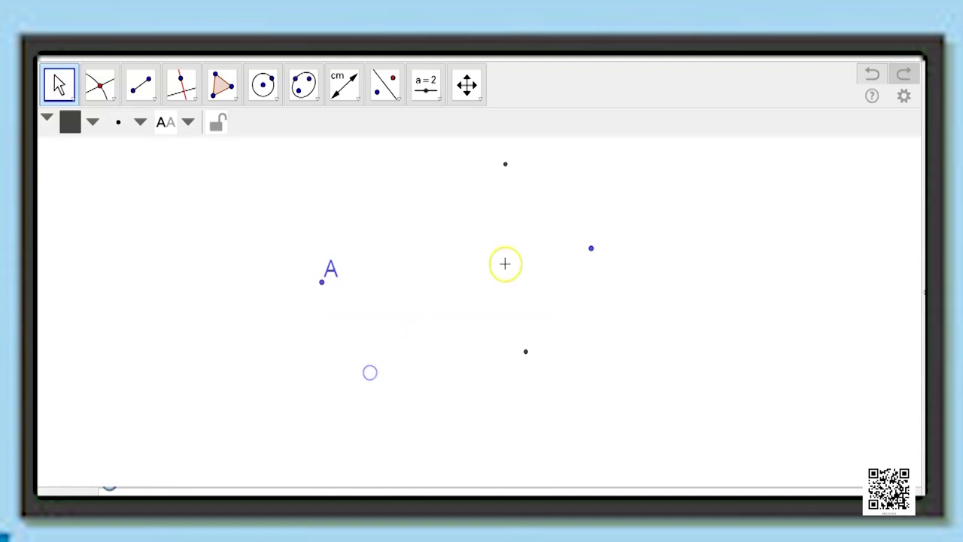
right_click(591, 248)
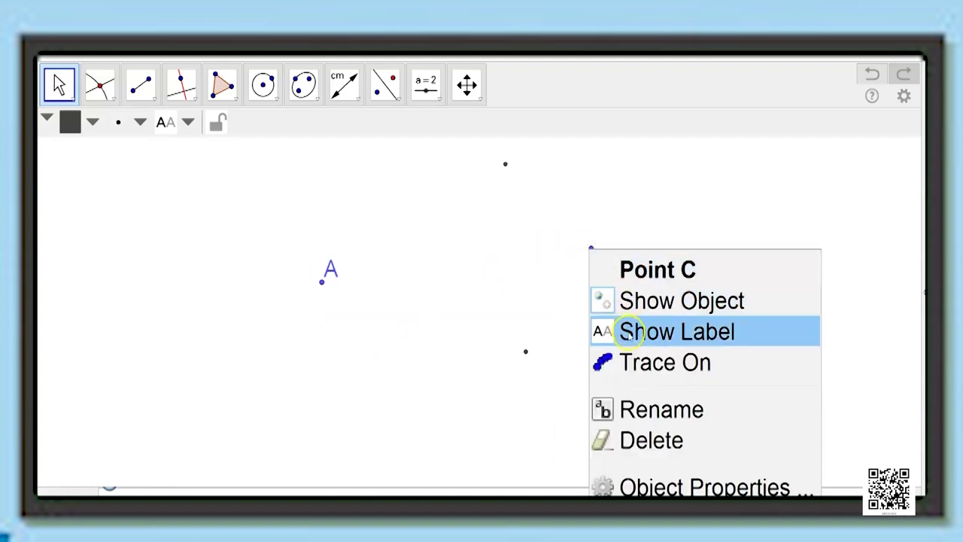
click(624, 331)
right_click(504, 165)
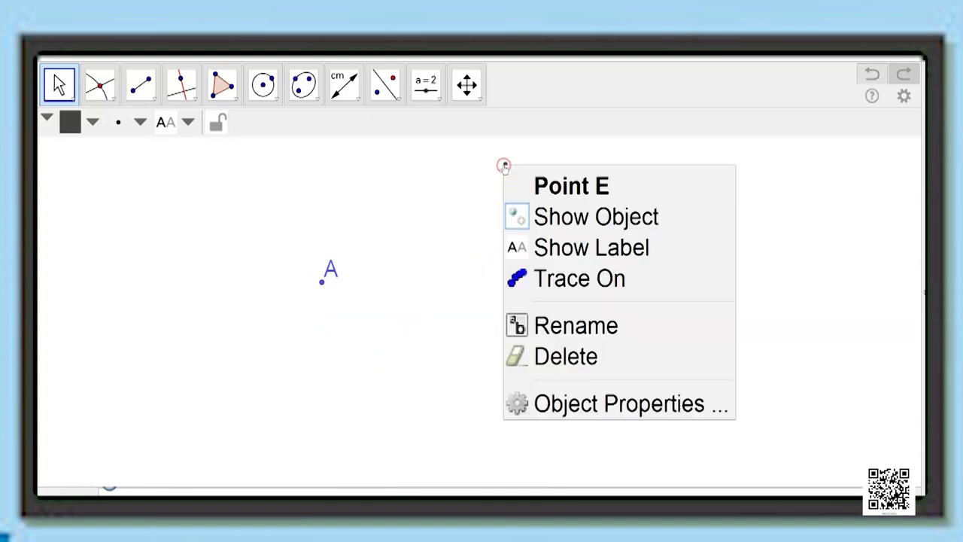
click(561, 248)
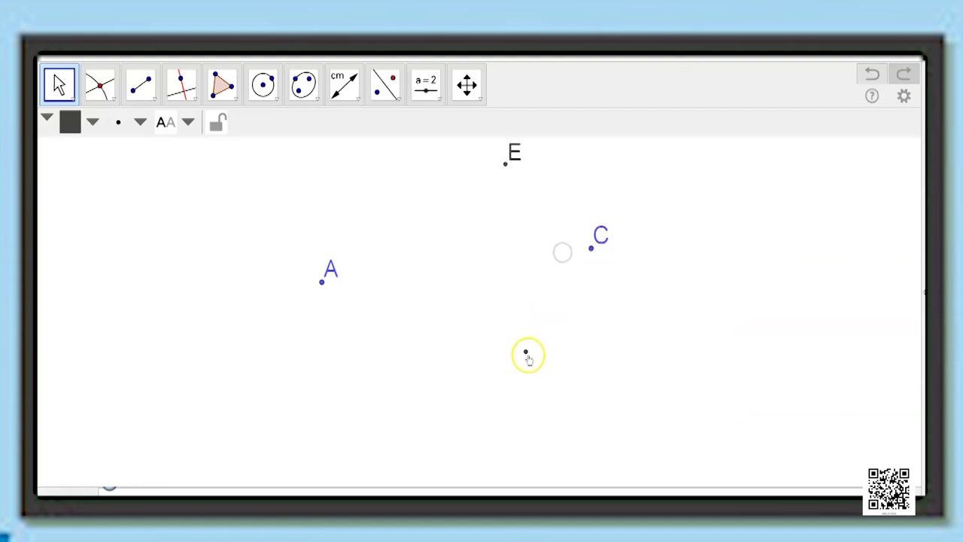
right_click(526, 352)
click(572, 374)
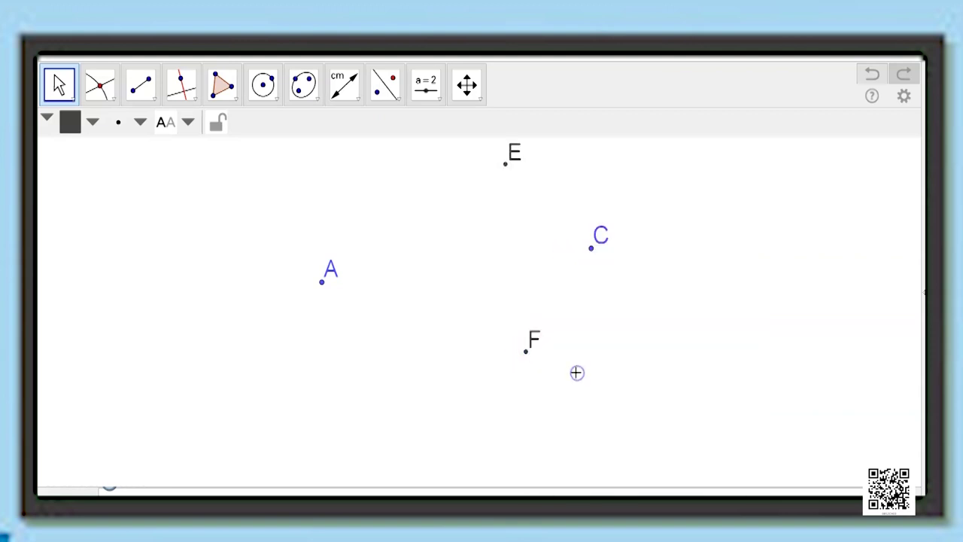
Draw side AE with the Segment tool, then return to the Move tool.
click(153, 101)
click(177, 161)
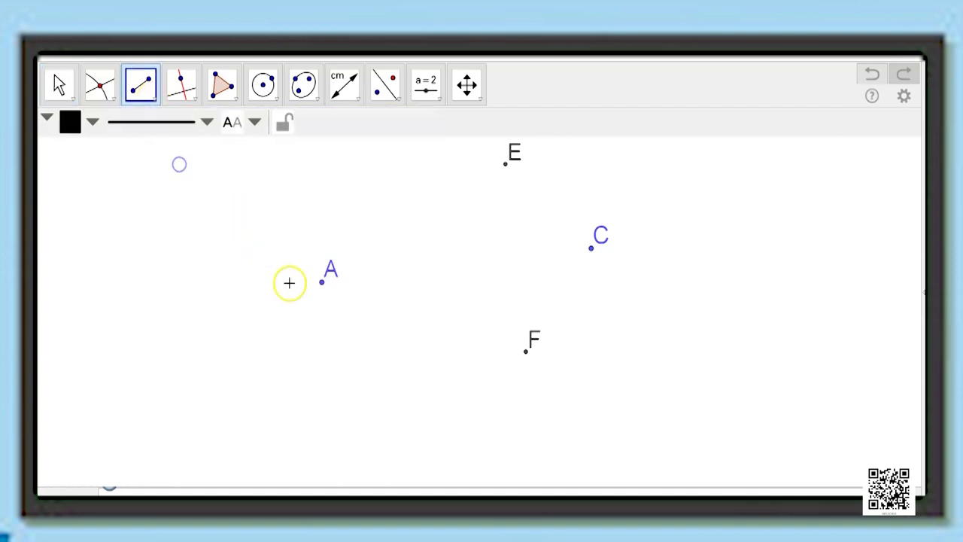
drag(345, 248, 322, 284)
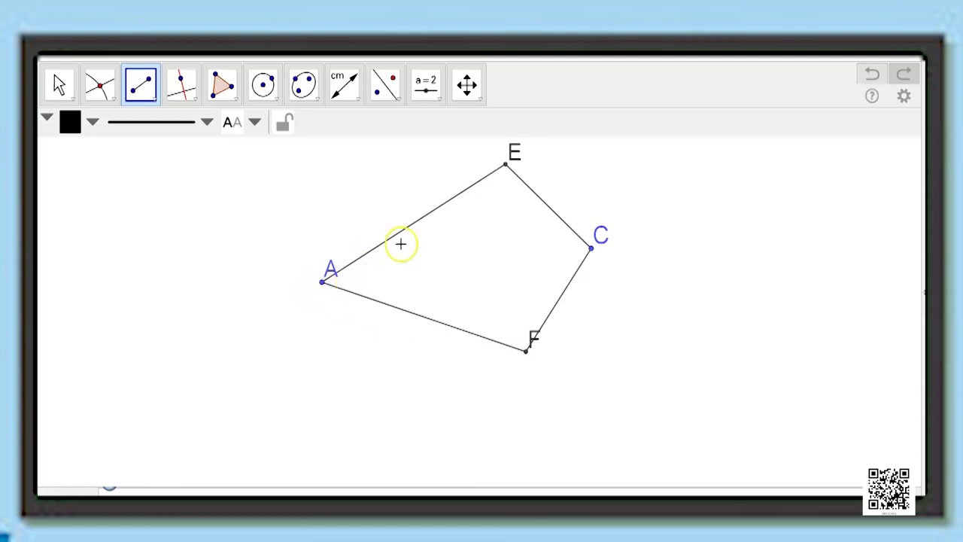
key(Escape)
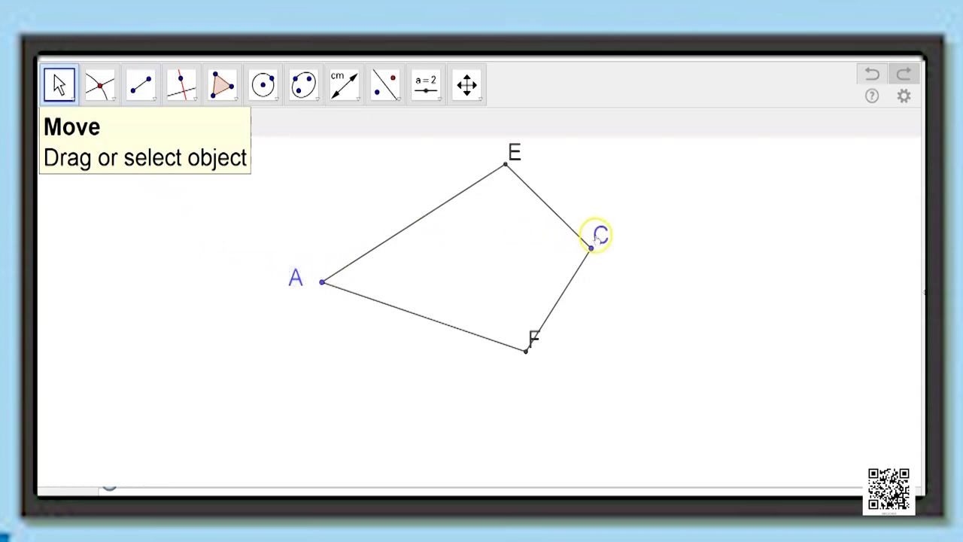
click(550, 340)
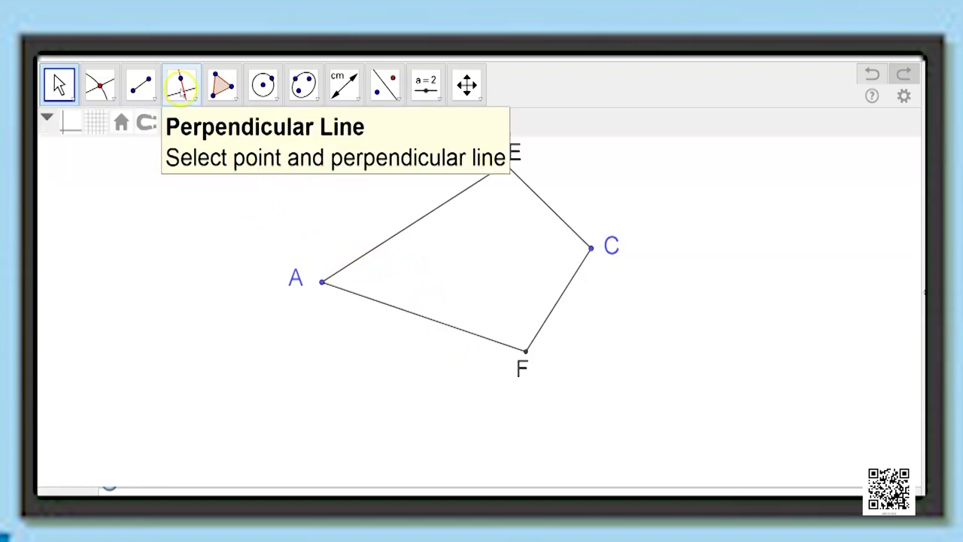
Measure sides AE, AF, EC and CF with the Distance or Length tool.
click(346, 86)
click(386, 218)
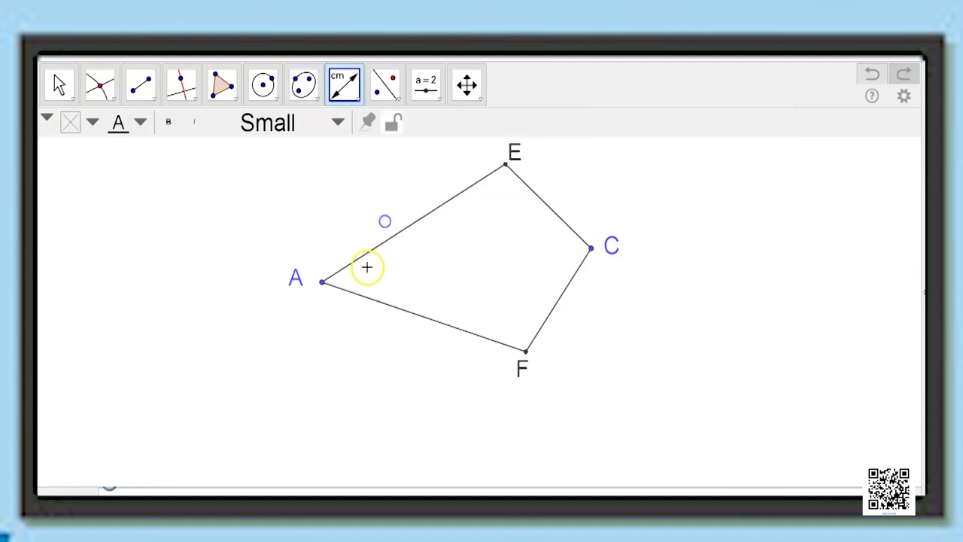
click(321, 281)
click(506, 163)
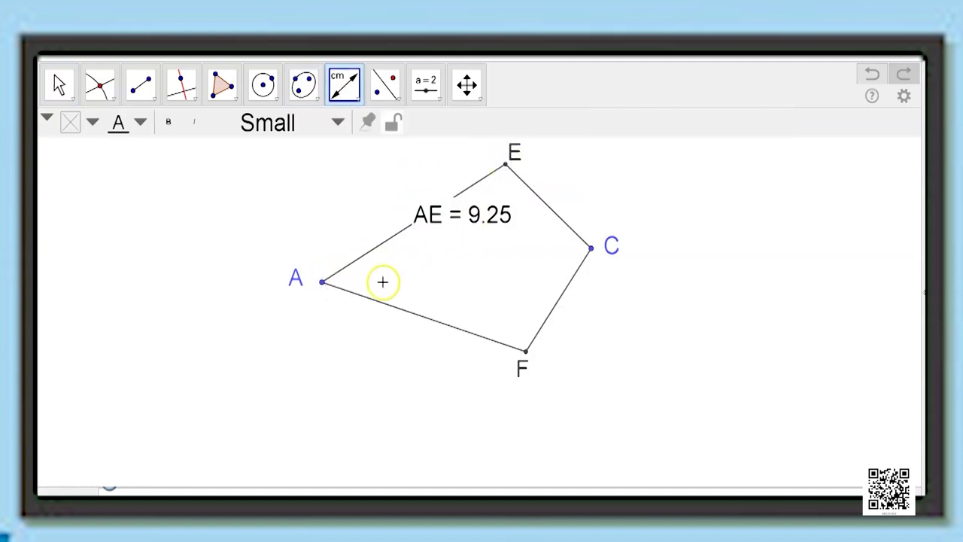
click(321, 281)
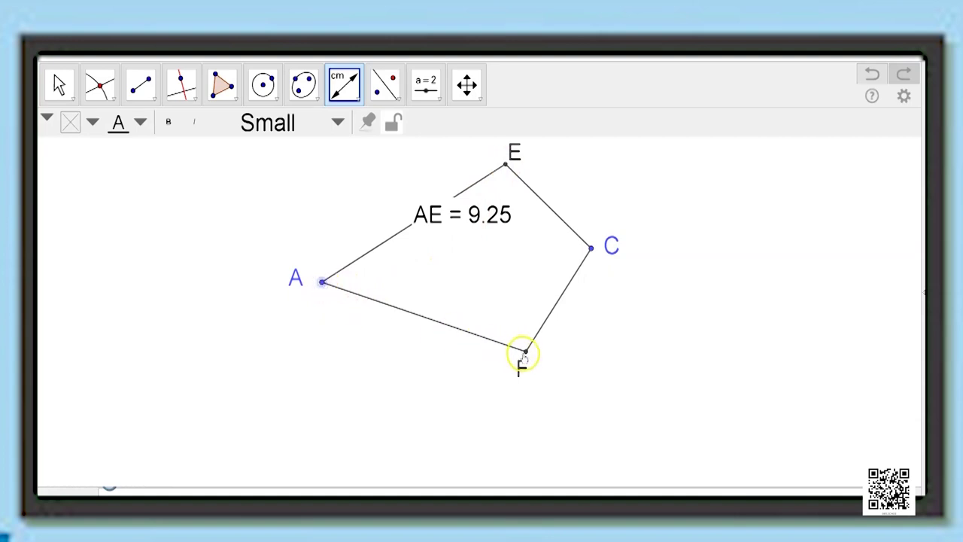
click(525, 351)
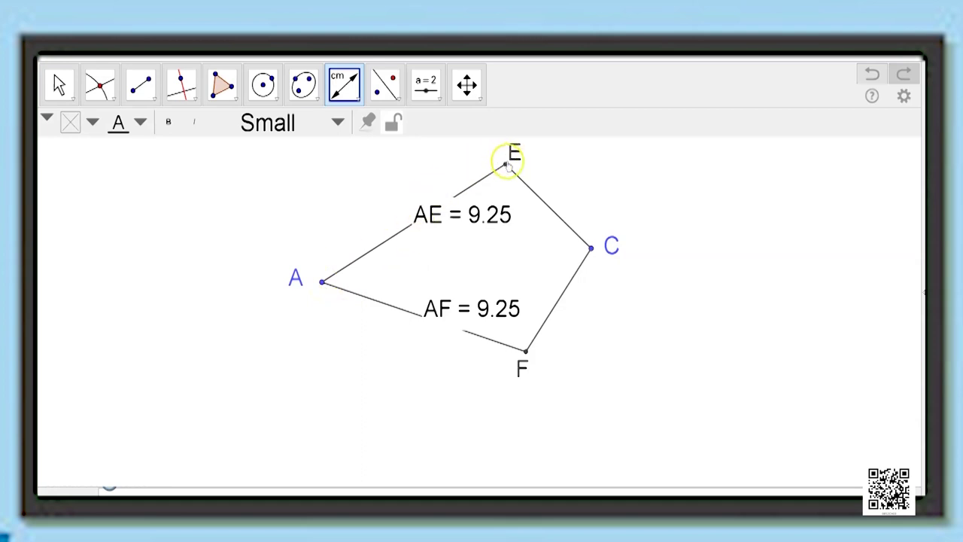
click(506, 166)
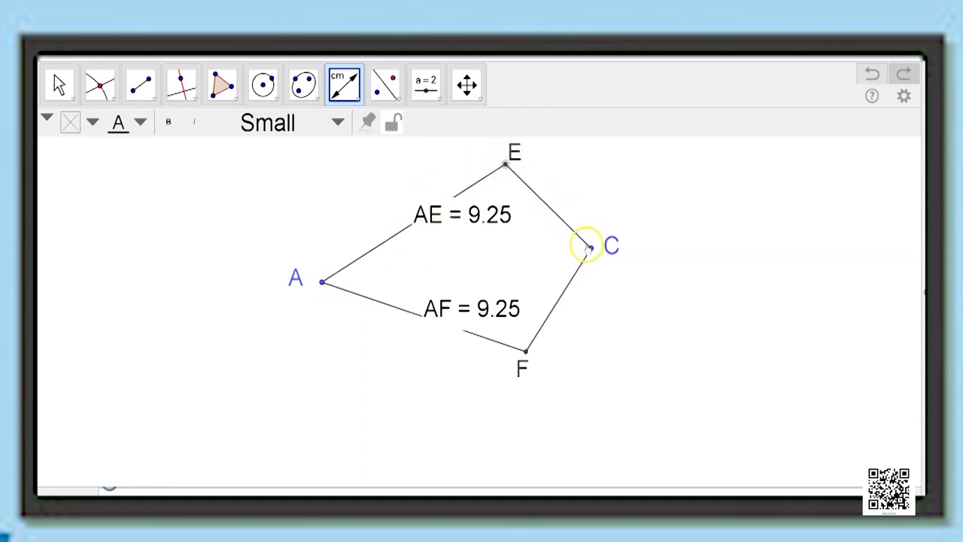
click(588, 249)
click(590, 250)
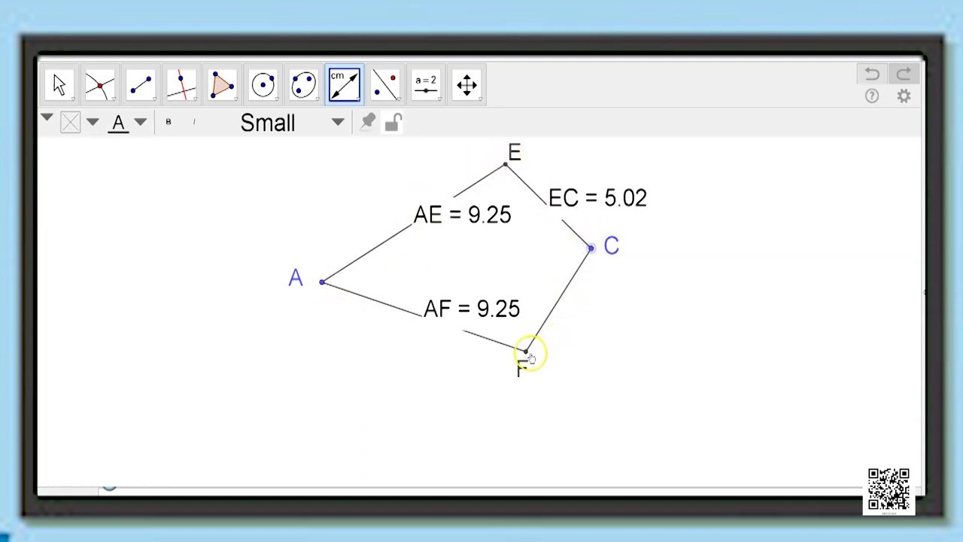
click(524, 352)
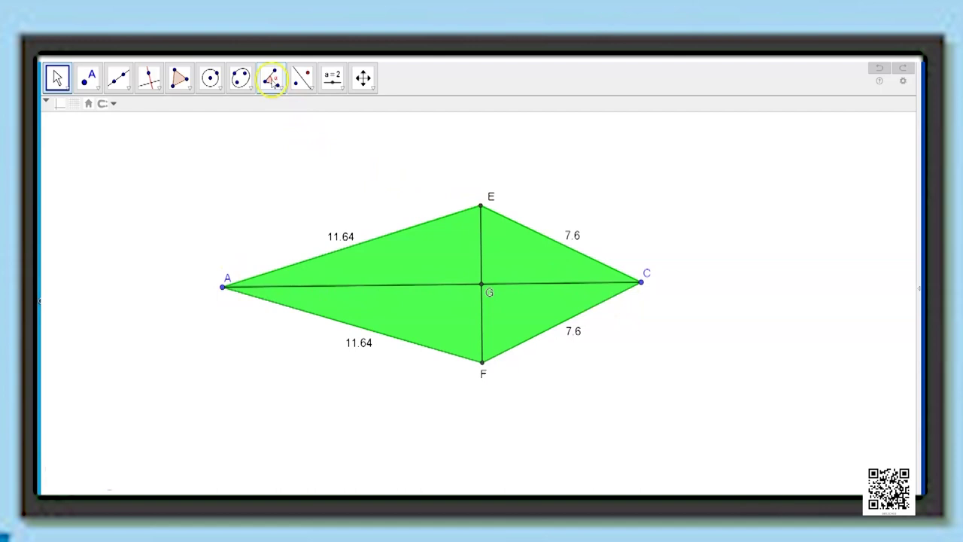
Measure the diagonal parts AG (11.2), GC (6.9), EG (3.16) and GF (3.16).
click(272, 80)
click(272, 80)
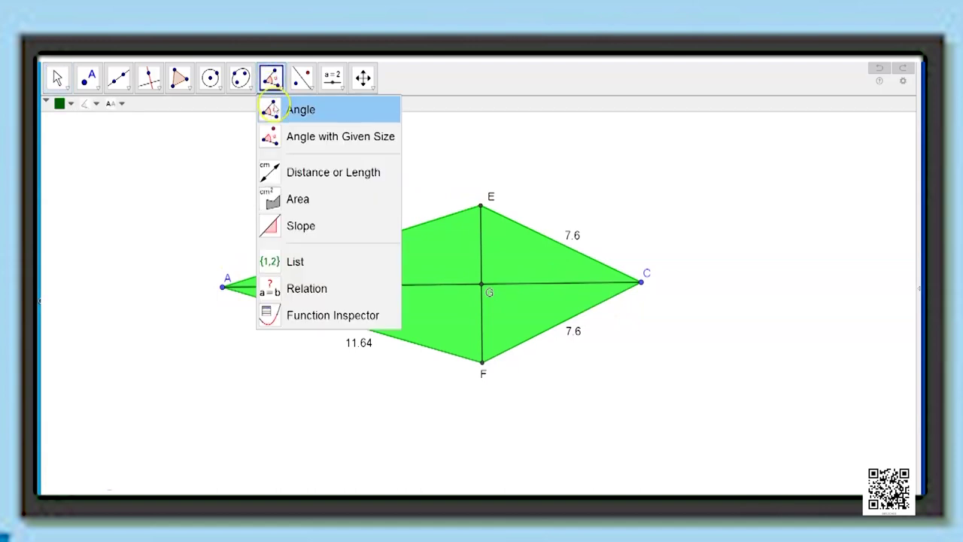
click(289, 172)
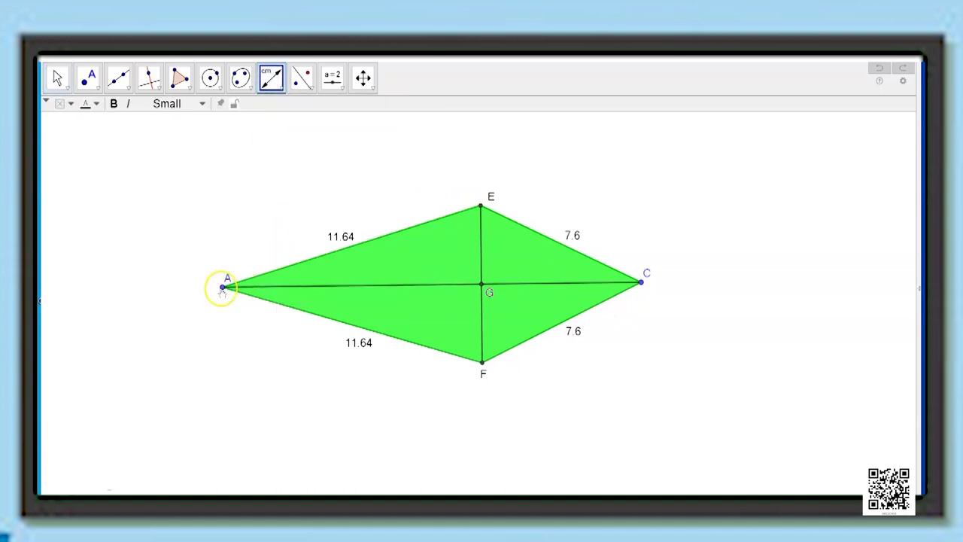
drag(220, 290, 480, 288)
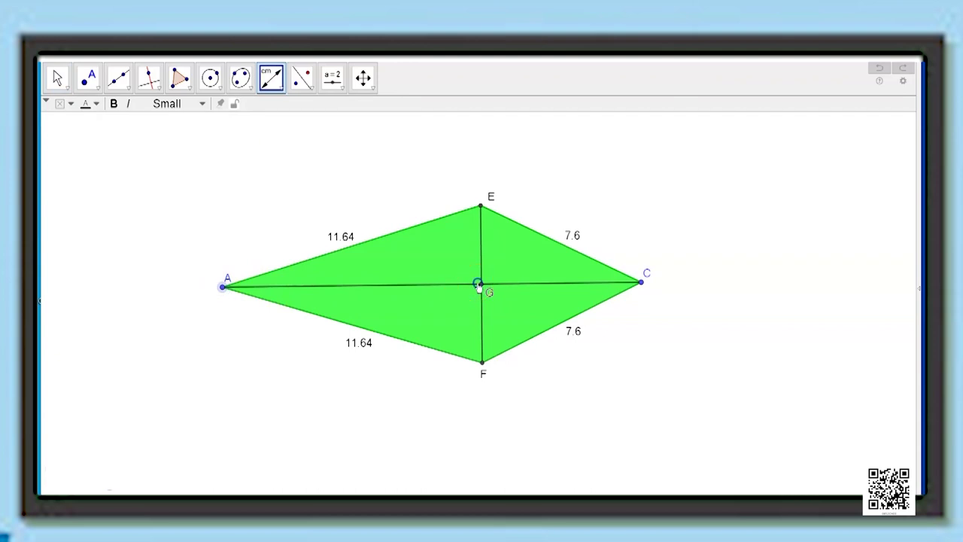
click(479, 286)
click(486, 290)
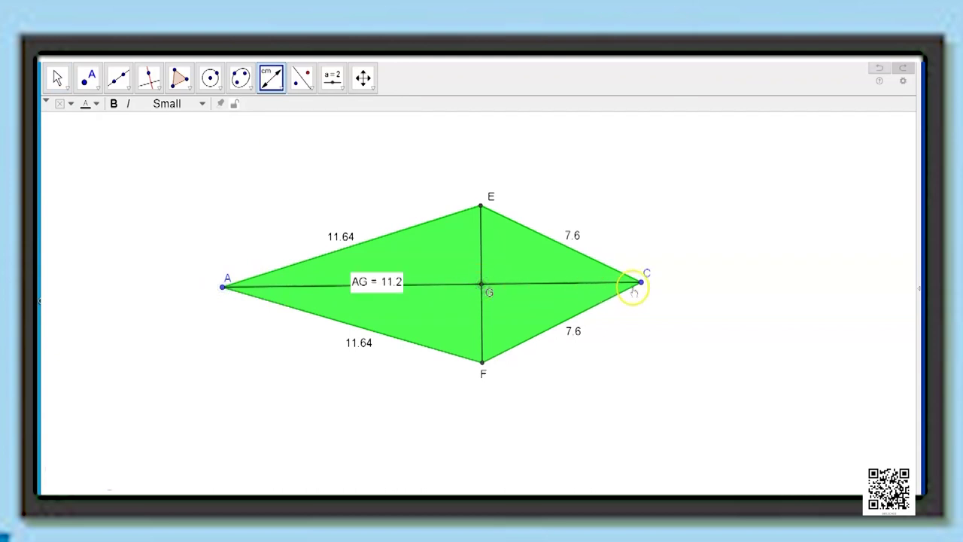
click(642, 284)
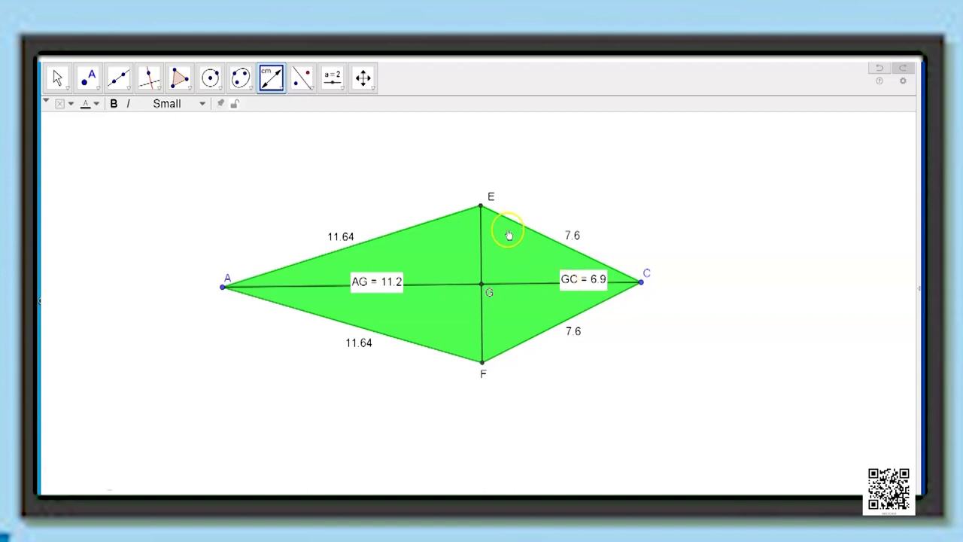
click(480, 205)
click(480, 283)
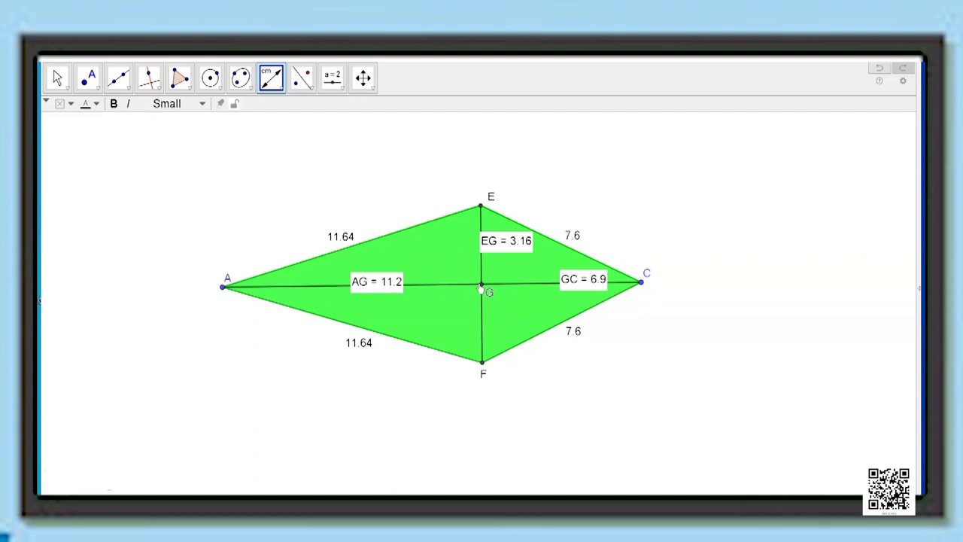
click(480, 285)
click(482, 365)
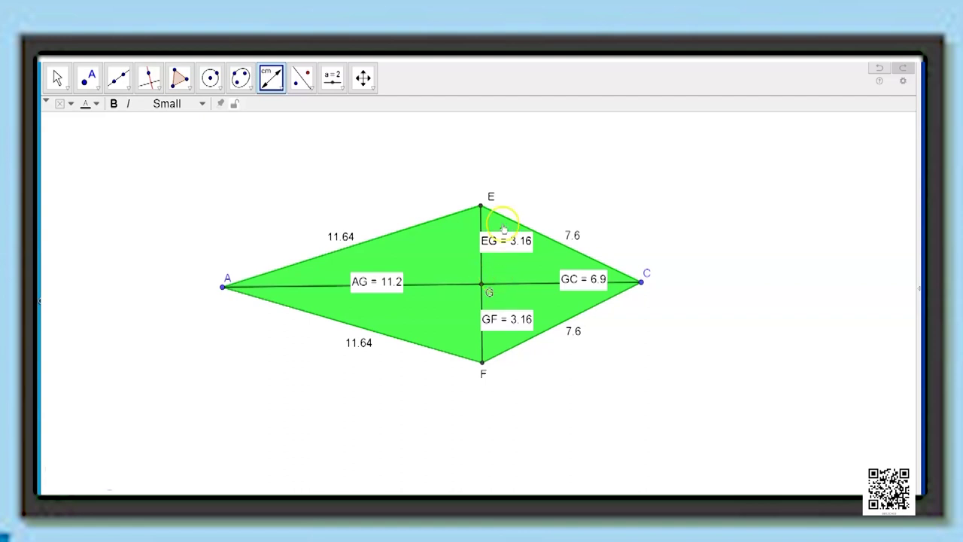
Measure the 49.25° angle at vertex C and move its label off the point.
click(281, 89)
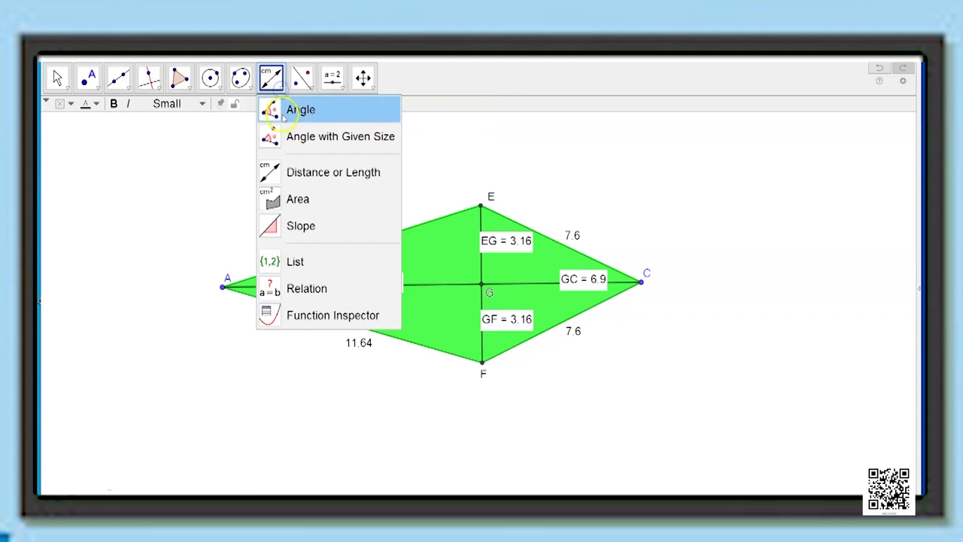
click(286, 112)
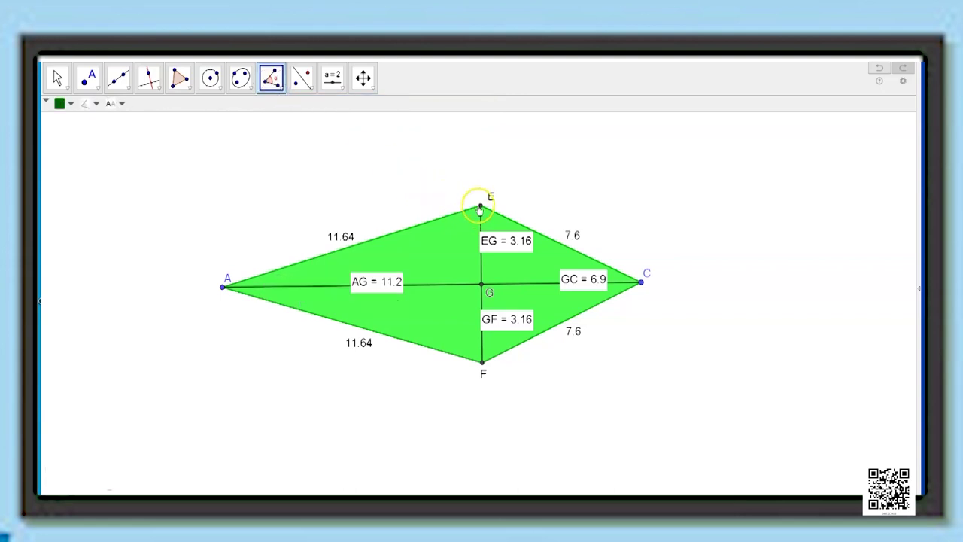
click(641, 280)
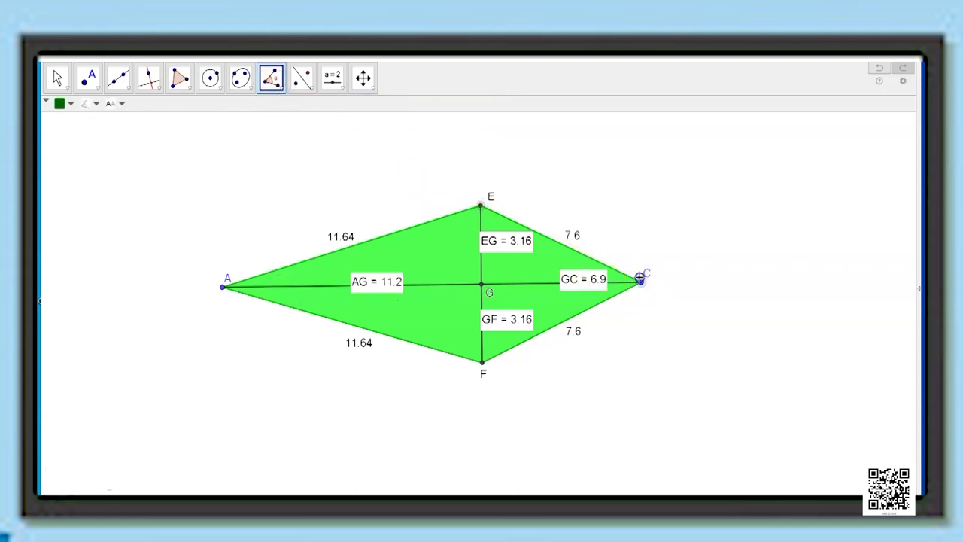
click(483, 362)
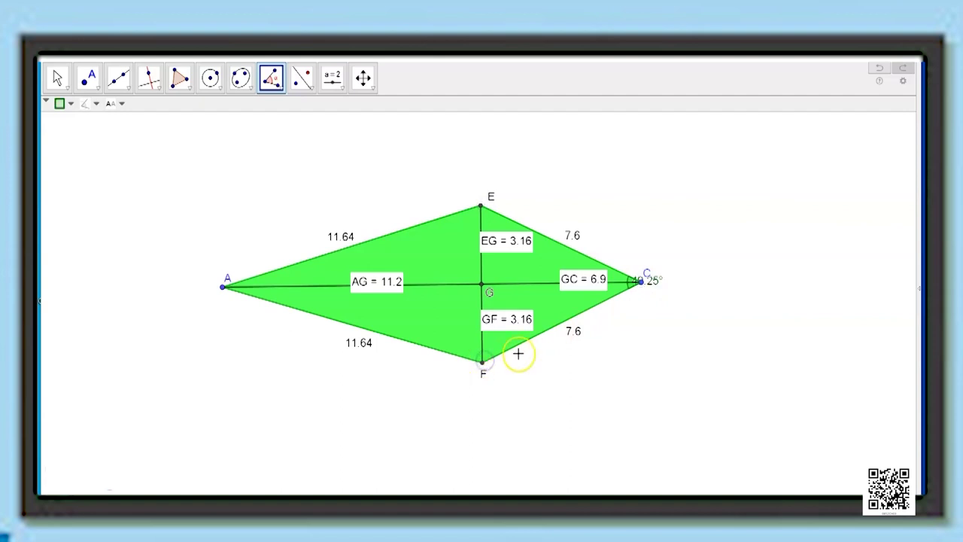
click(58, 77)
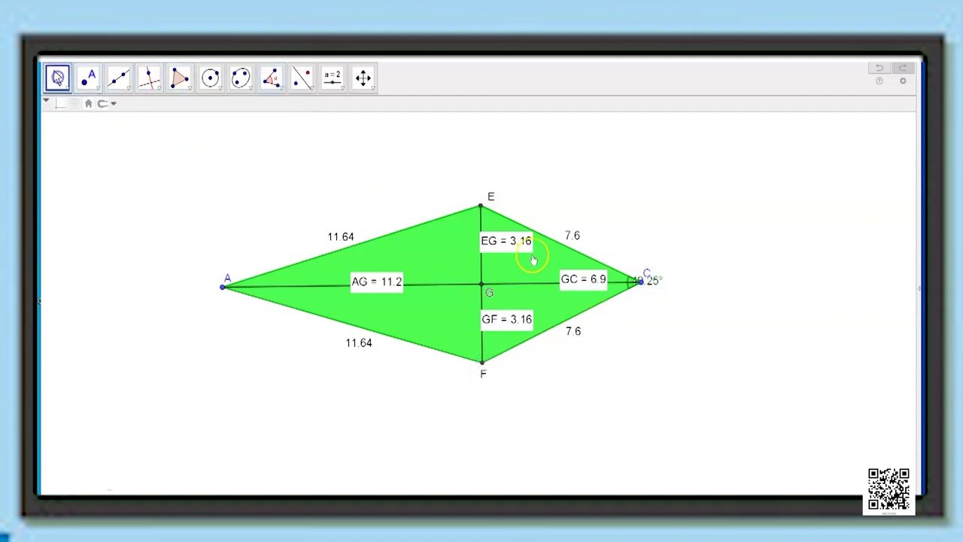
drag(651, 284, 640, 301)
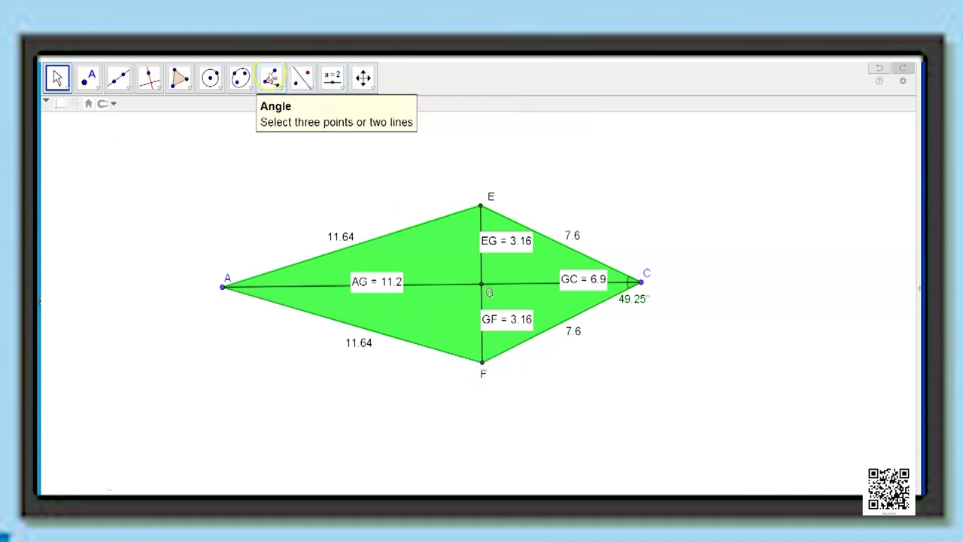
Measure the 31.57° angle FAE at vertex A and move its label below A.
click(271, 79)
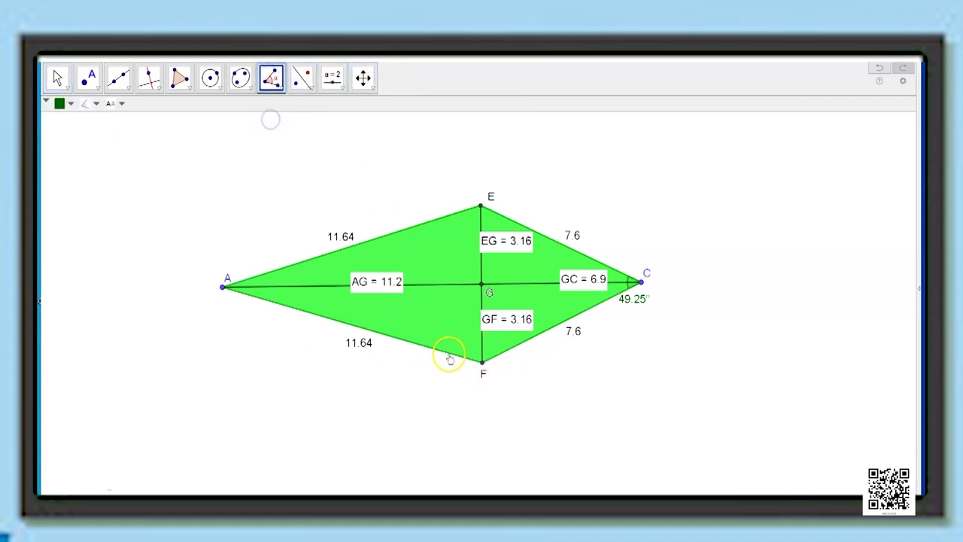
click(224, 286)
click(478, 204)
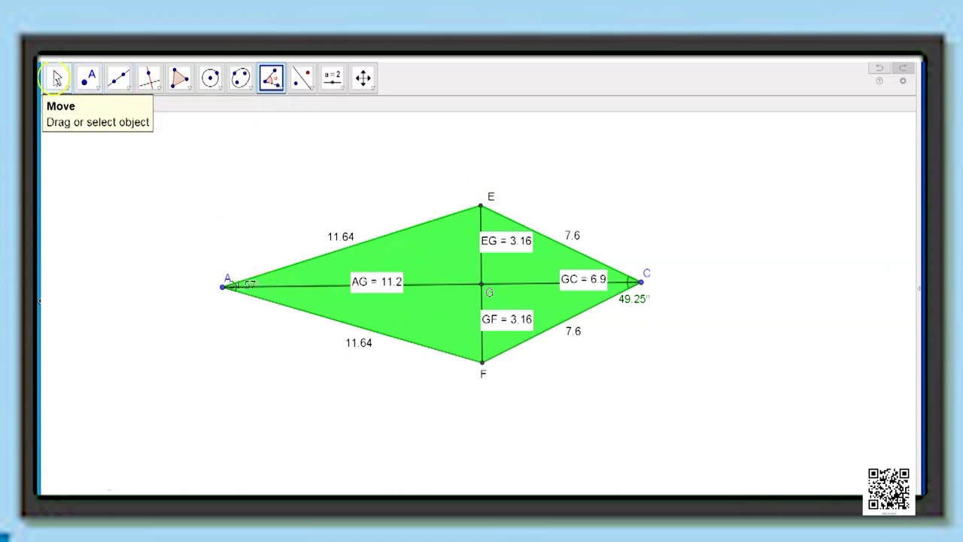
click(56, 77)
drag(242, 289, 237, 306)
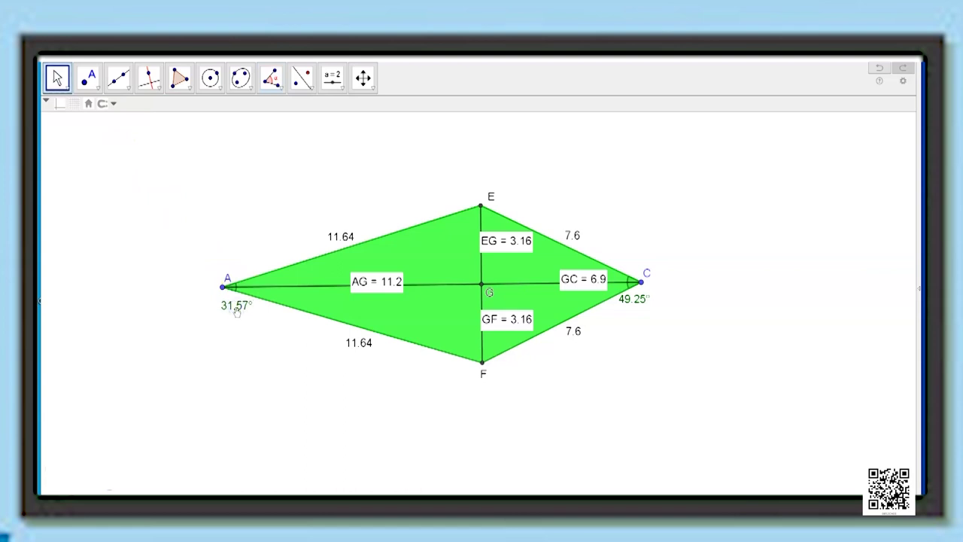
click(232, 293)
Measure the 139.59° angle AEC at E and move its label right of E.
click(274, 79)
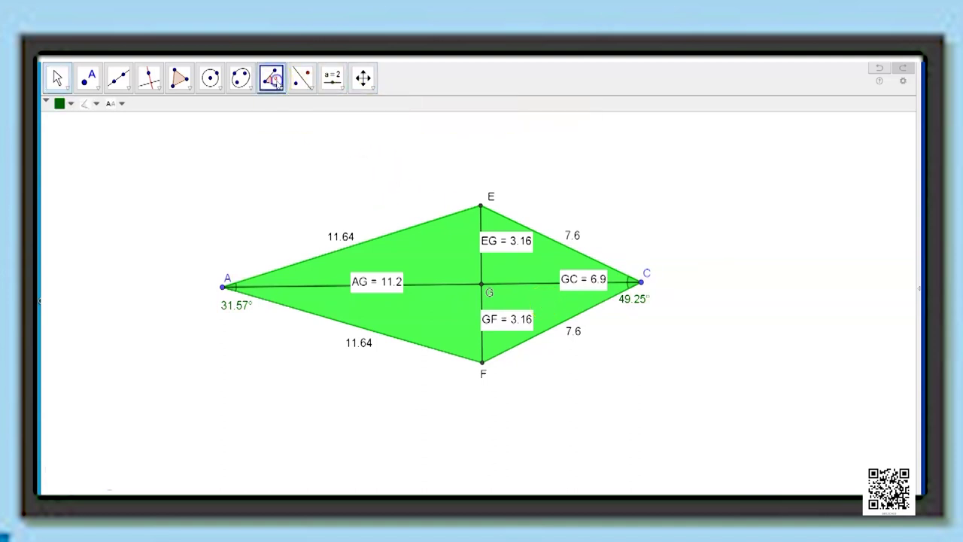
click(274, 82)
click(276, 110)
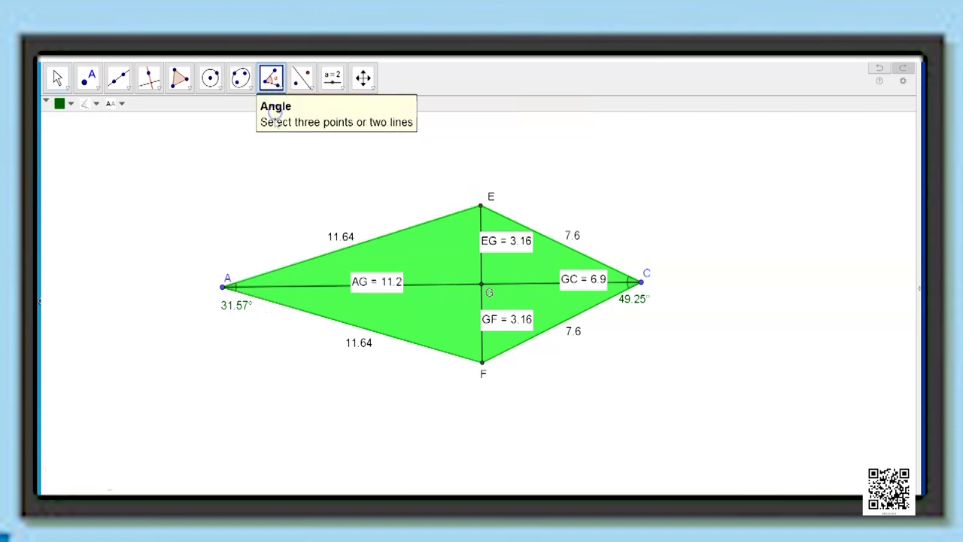
click(219, 290)
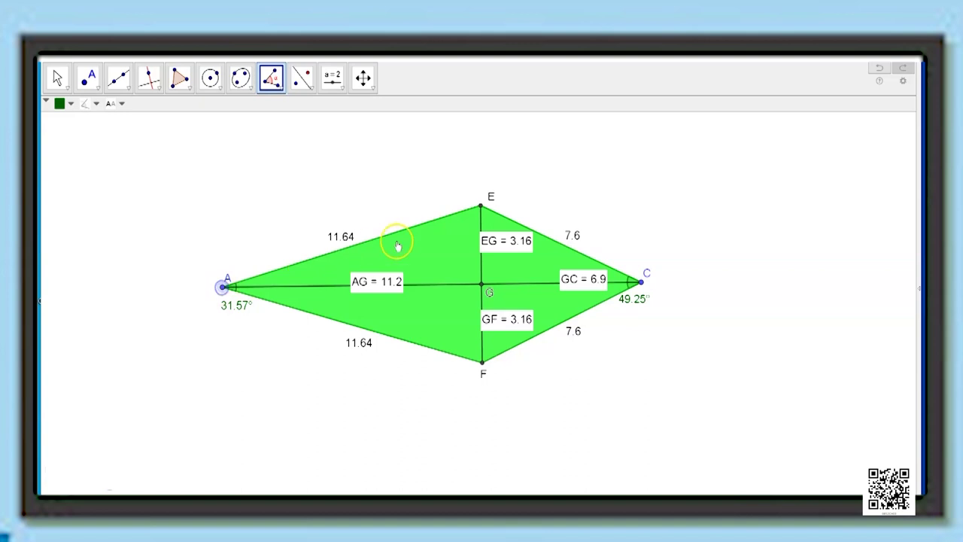
click(478, 208)
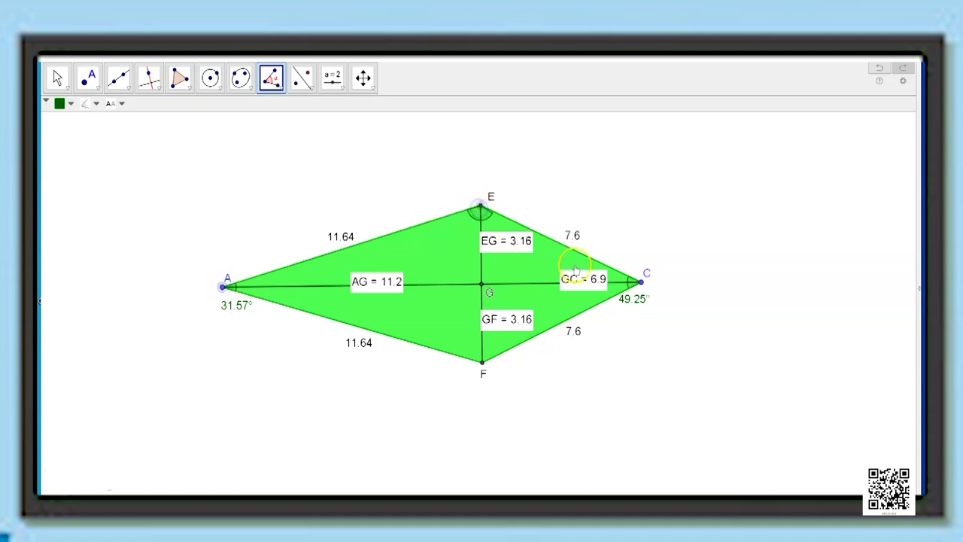
click(642, 281)
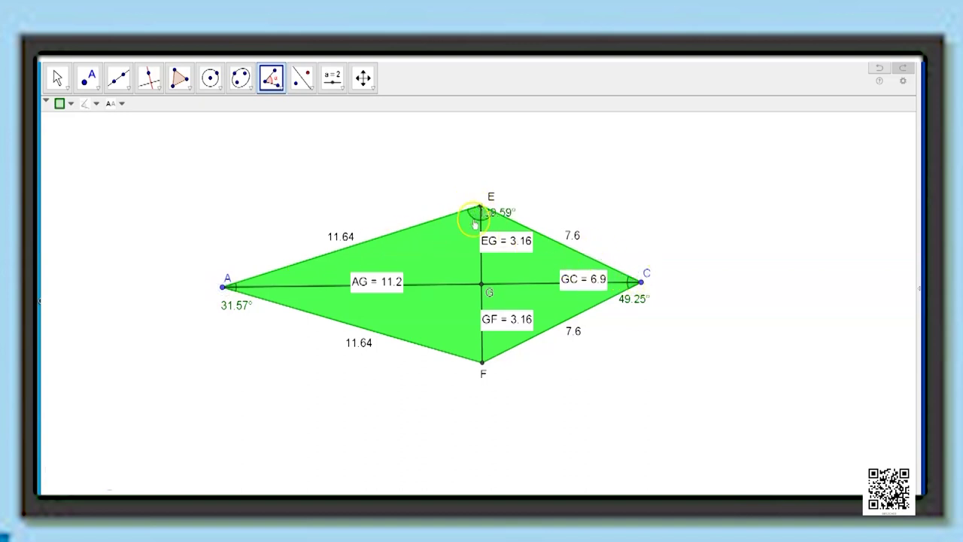
click(58, 78)
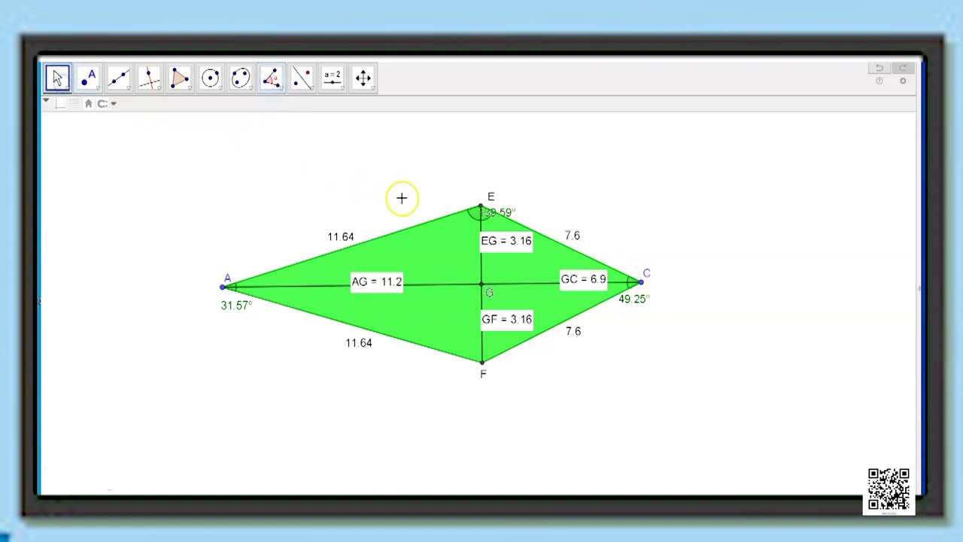
drag(489, 212, 511, 207)
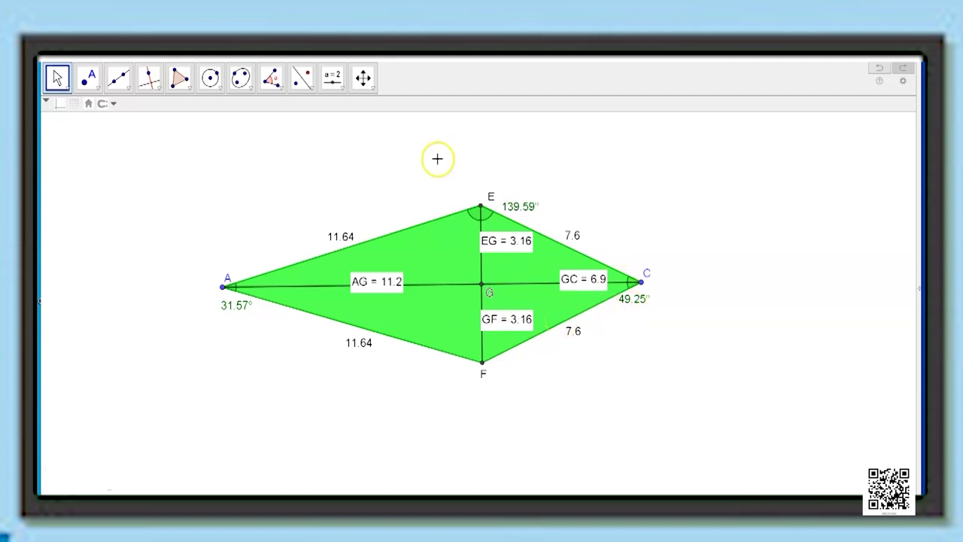
Measure angle CFA at vertex F, then return to the Move tool.
click(271, 78)
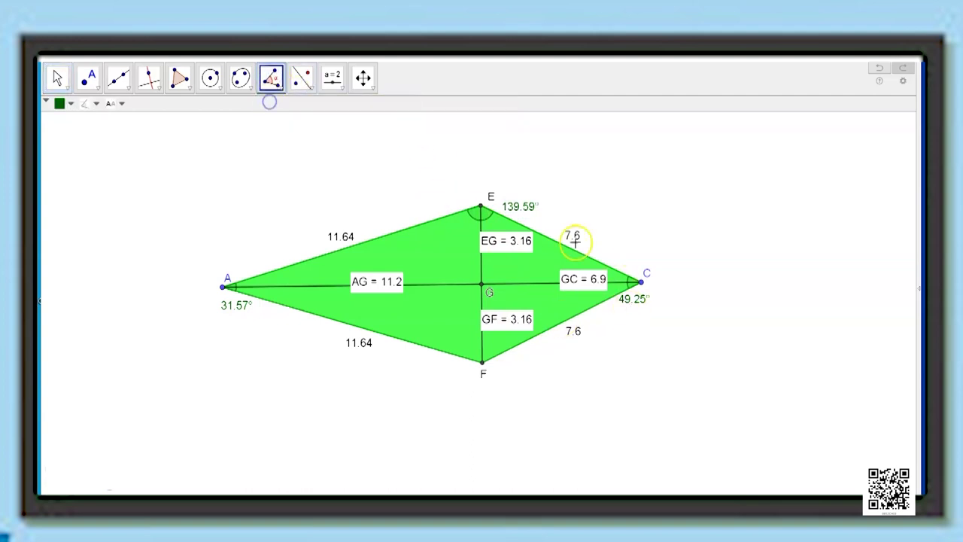
click(640, 281)
click(483, 363)
click(226, 288)
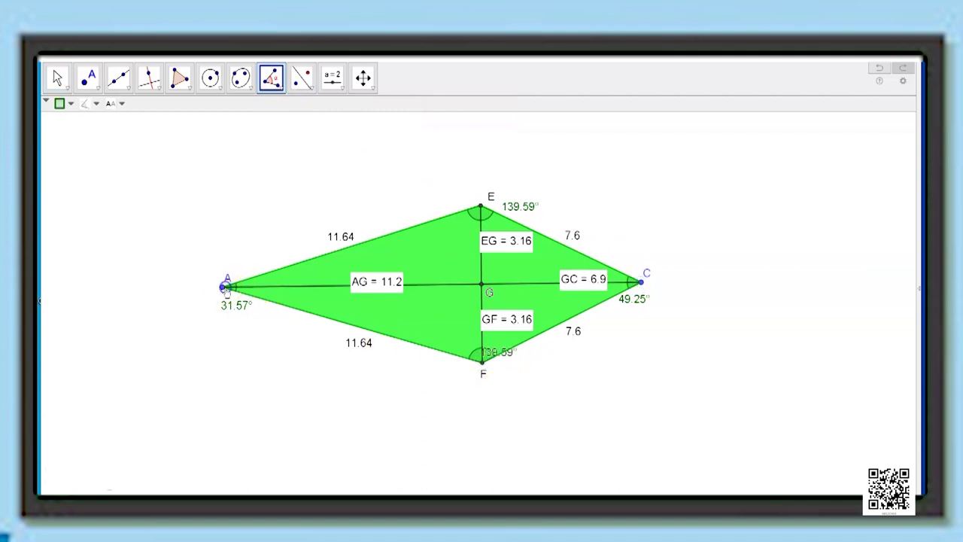
click(57, 77)
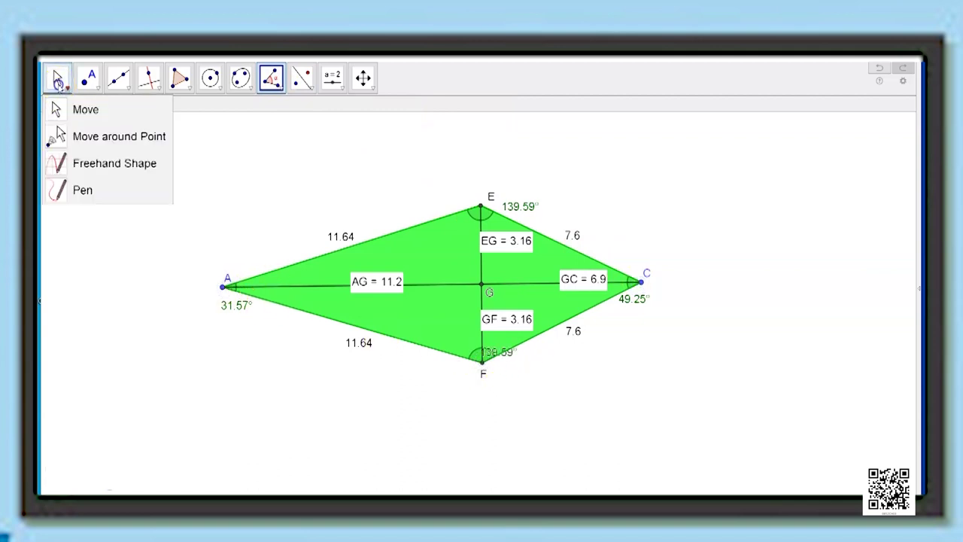
Measure angle CGE to show the 90° right angle between the diagonals.
click(491, 351)
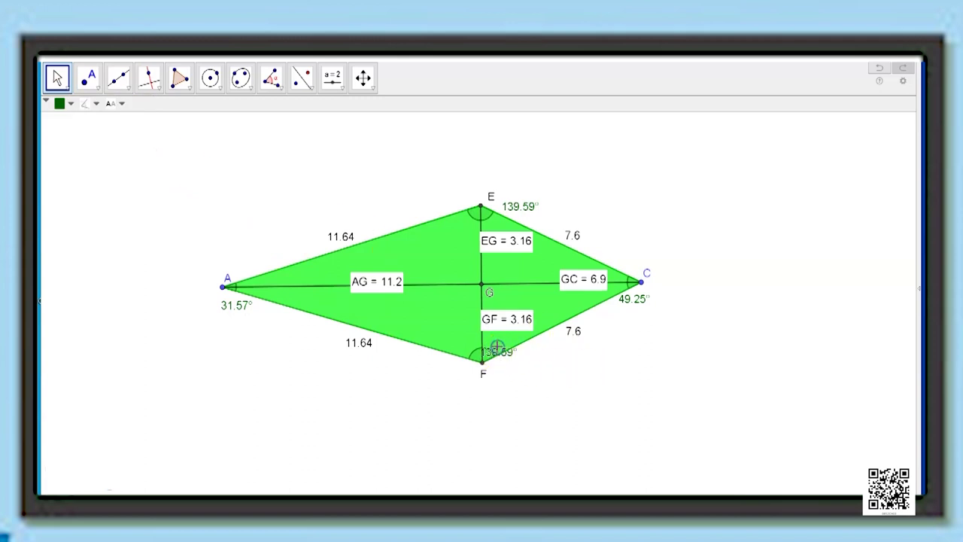
click(473, 265)
click(481, 288)
click(272, 80)
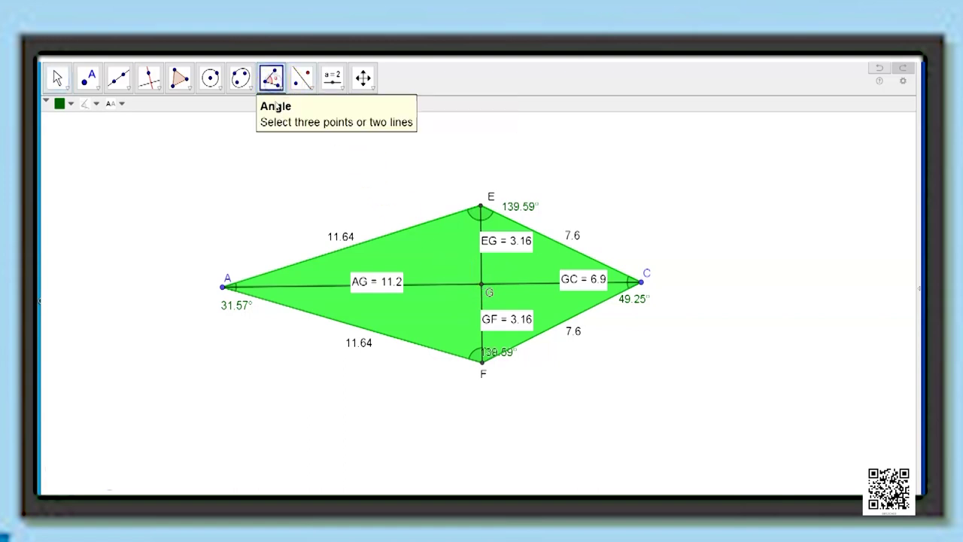
click(274, 82)
click(278, 111)
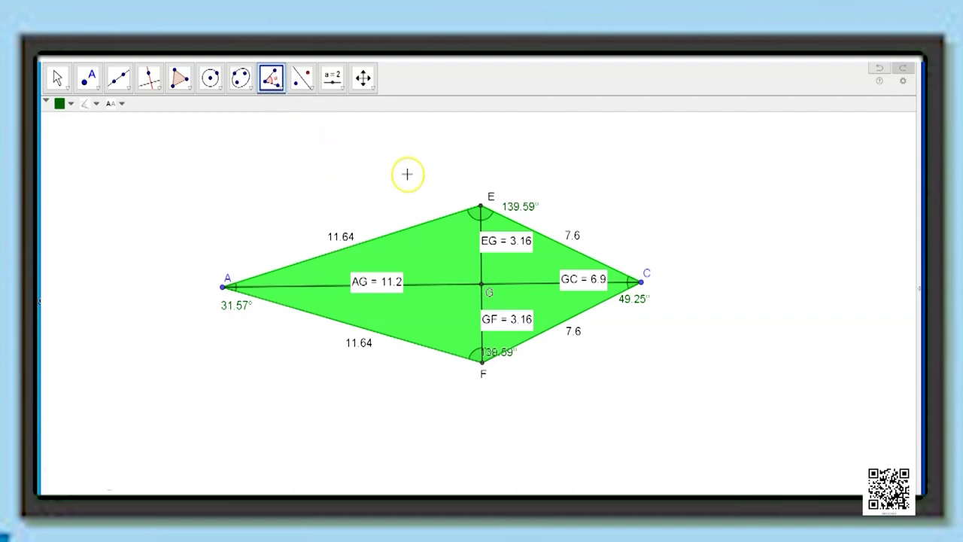
click(642, 282)
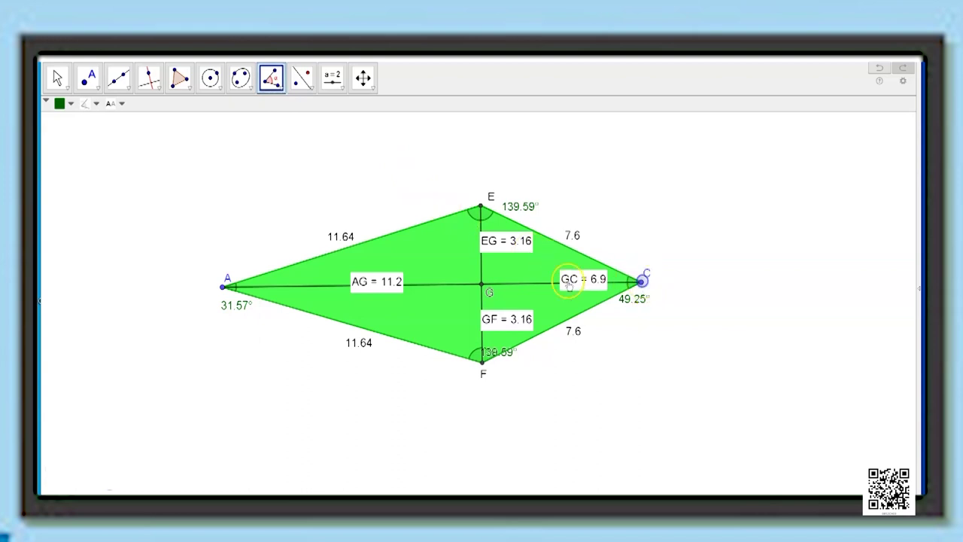
click(481, 284)
click(481, 205)
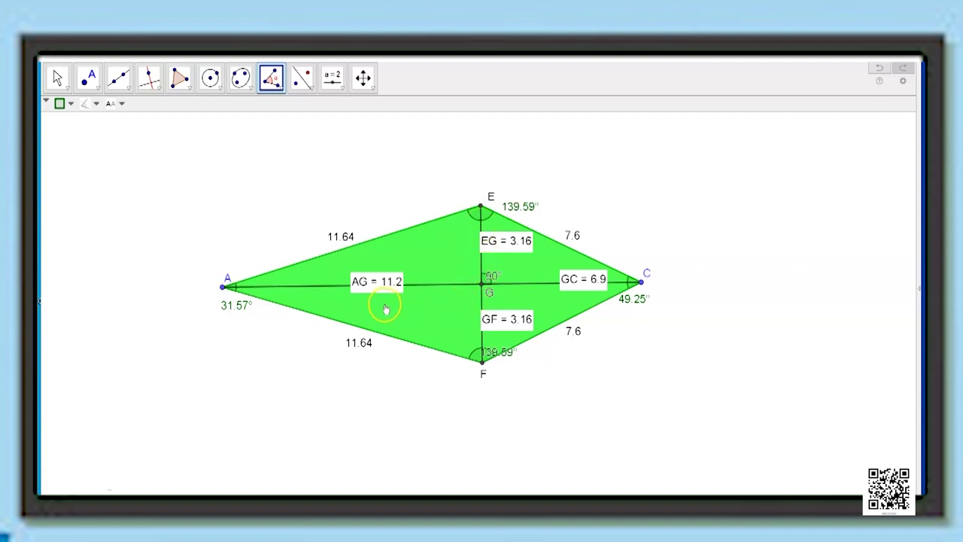
Return to the Move tool, select the 90° label, then clear the selection.
click(223, 286)
click(55, 78)
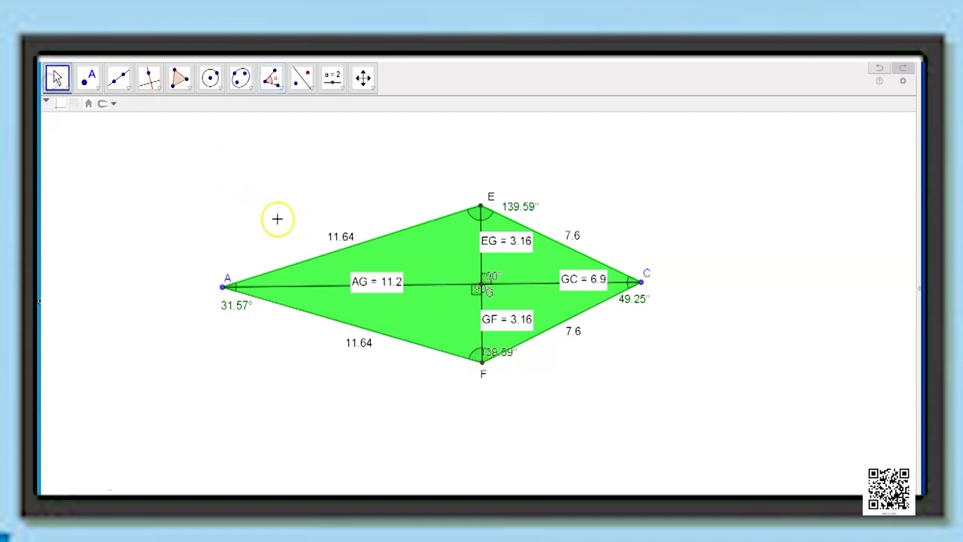
click(493, 276)
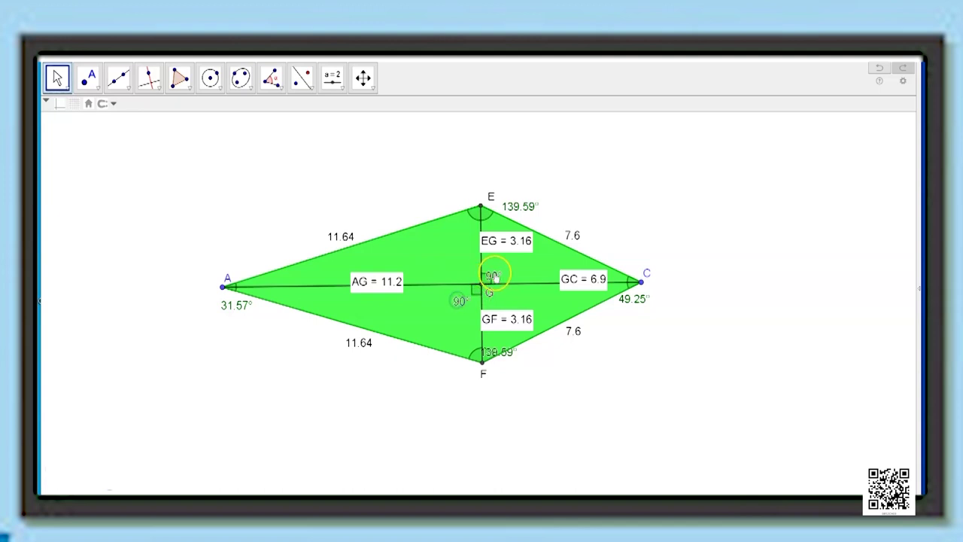
click(482, 396)
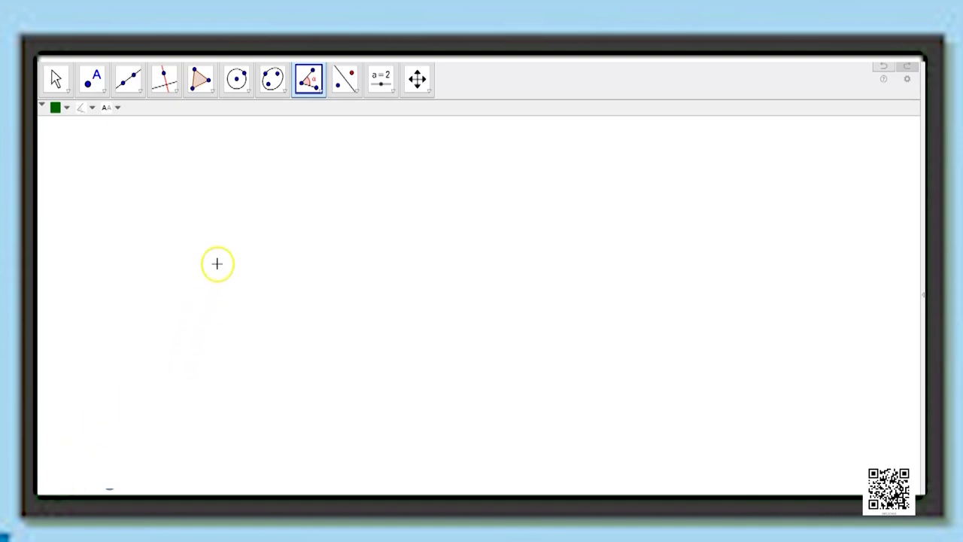
Draw a nearly horizontal infinite line through two new points across the upper canvas.
click(137, 89)
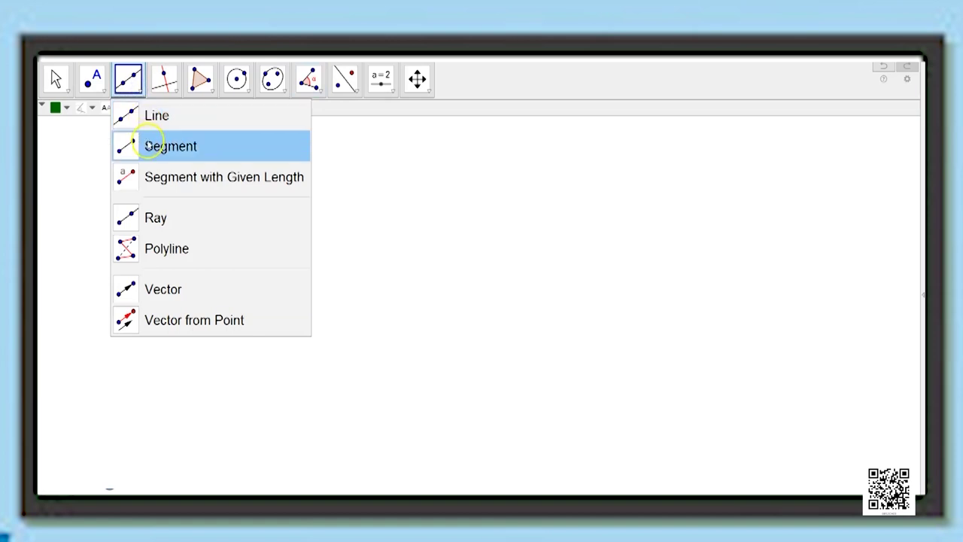
click(146, 119)
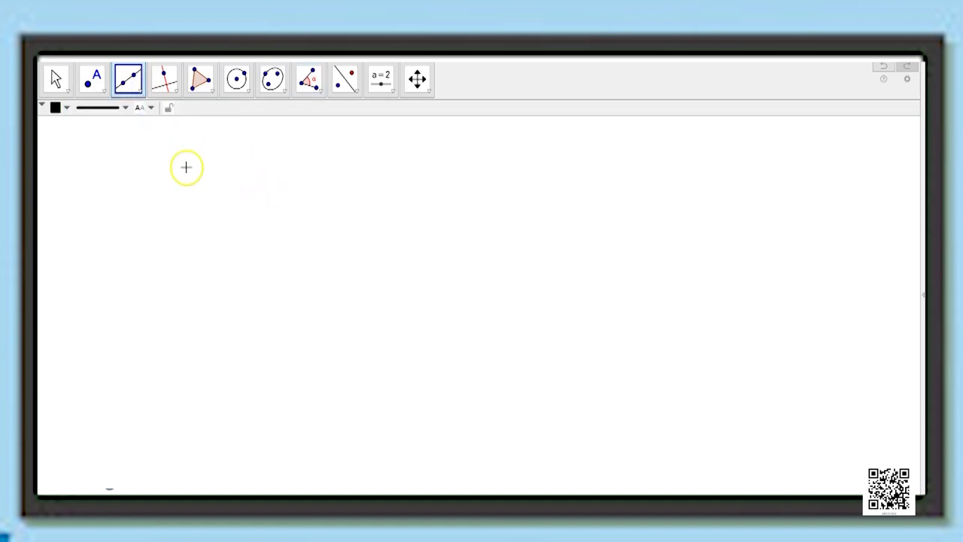
click(220, 196)
click(513, 197)
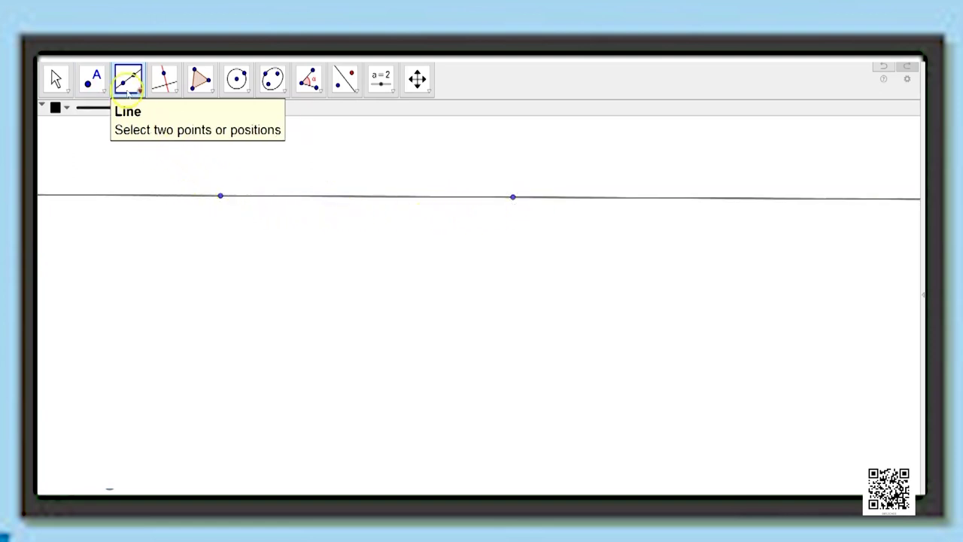